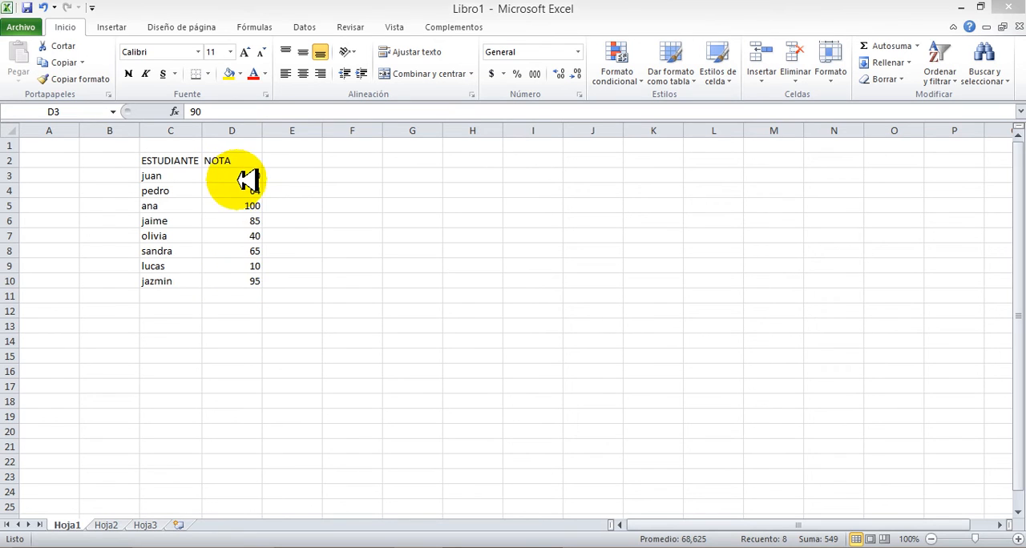
Start an "Es menor que" conditional formatting rule on the grades in D3:D10 with a threshold of 65
left_click(238, 175)
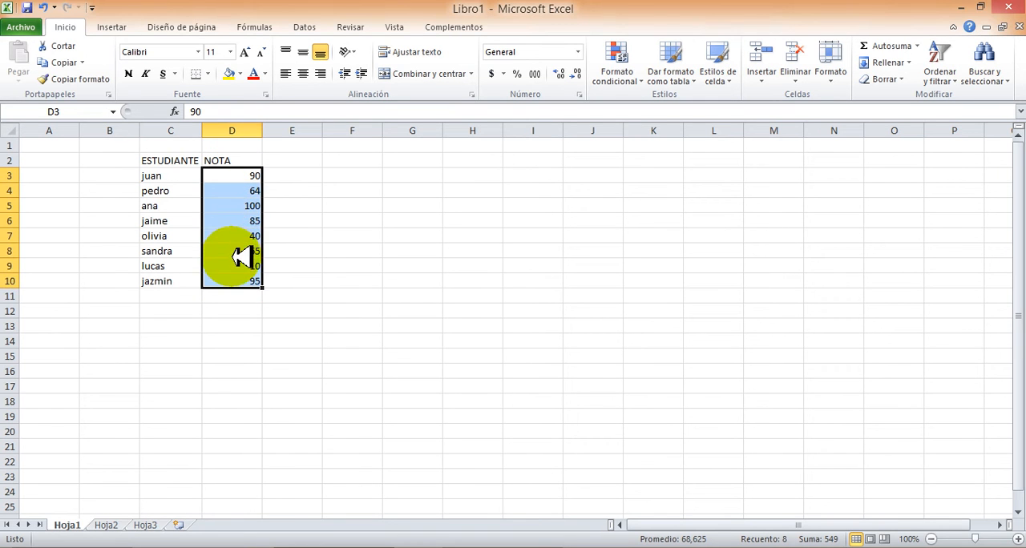
left_click(360, 234)
left_click_drag(241, 175, 254, 282)
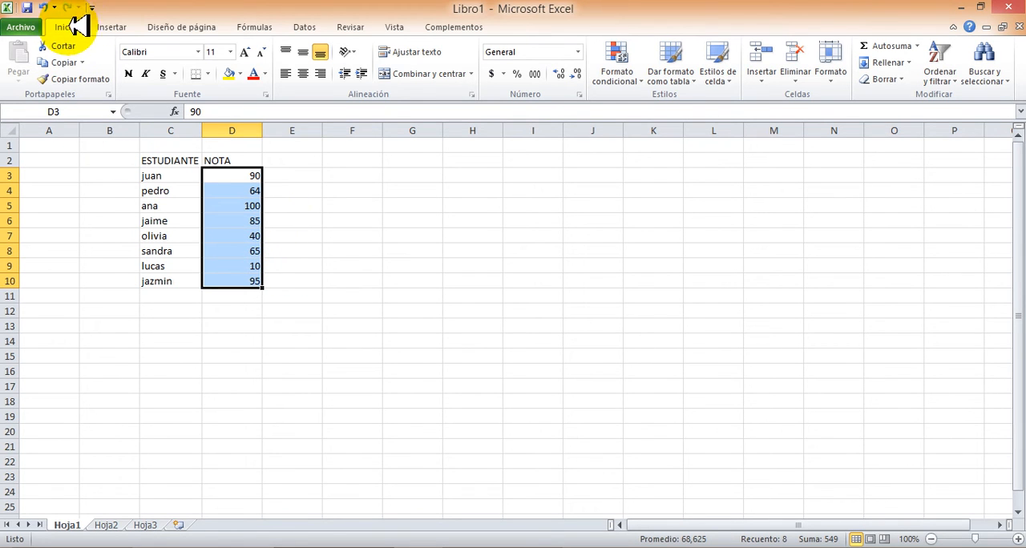
left_click(646, 76)
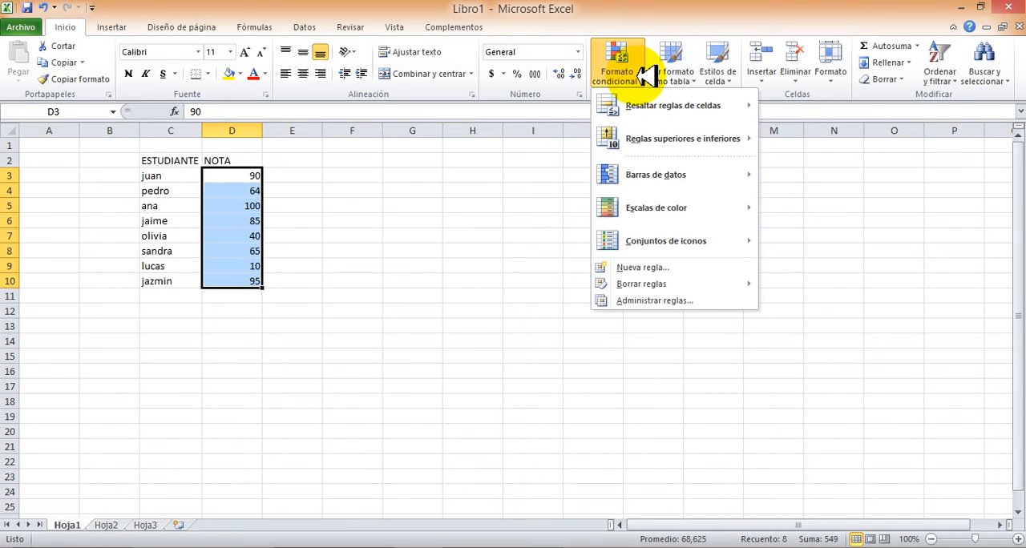
mouse_move(661, 110)
mouse_move(662, 138)
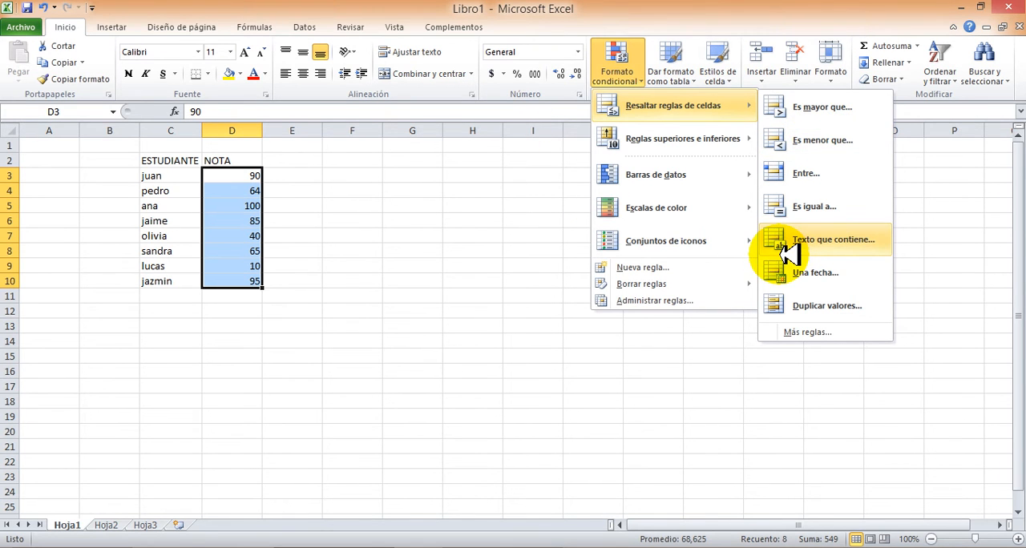
left_click(840, 141)
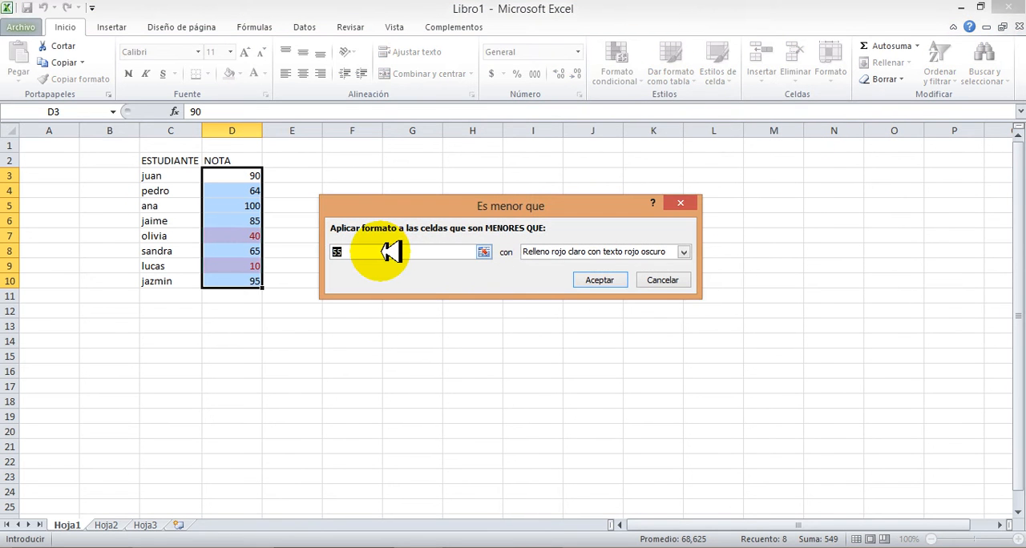
key("BackSpace")
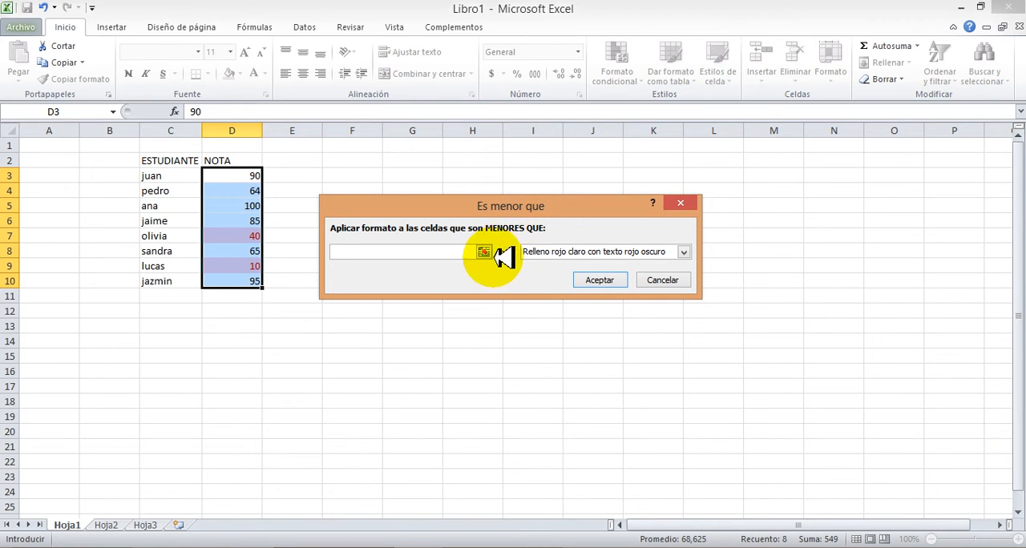
left_click(447, 254)
type("6")
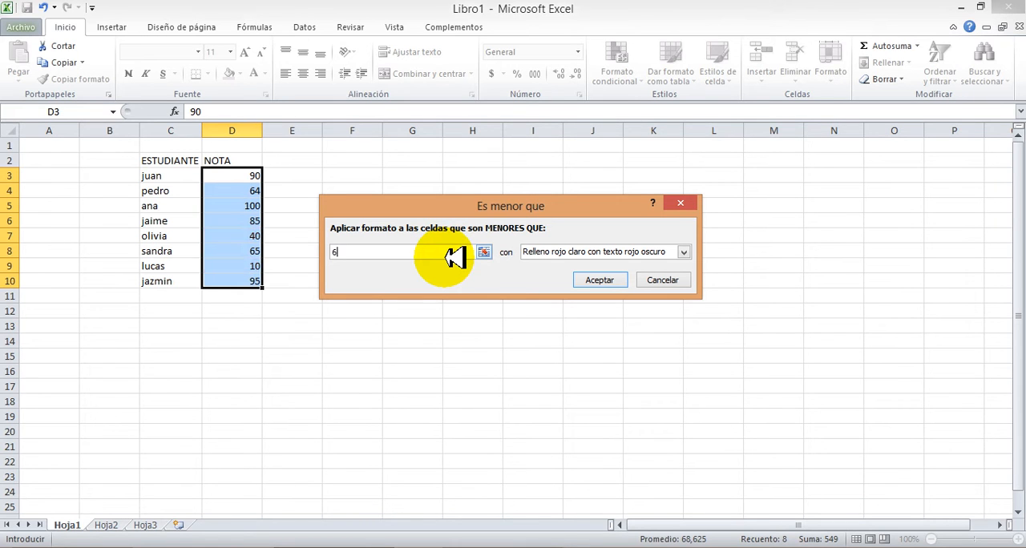
type("5")
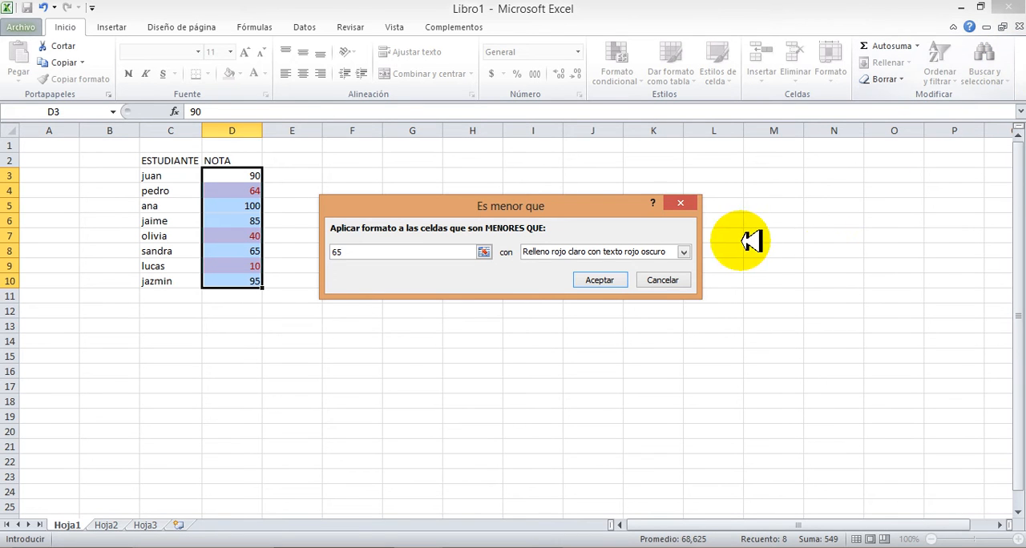
Try the rule's preset formats one after another: yellow fill, green fill, light red fill and red text
left_click(685, 252)
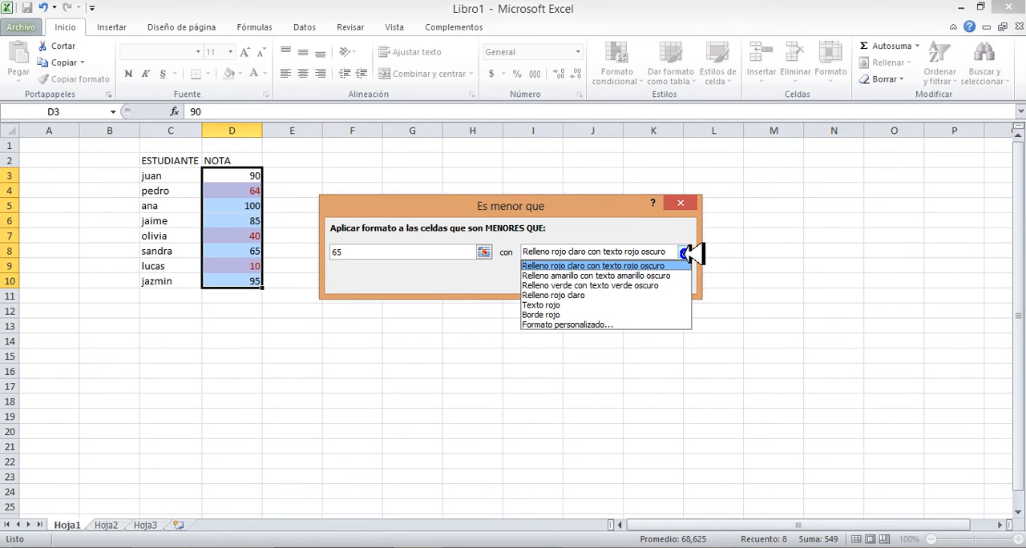
left_click(633, 275)
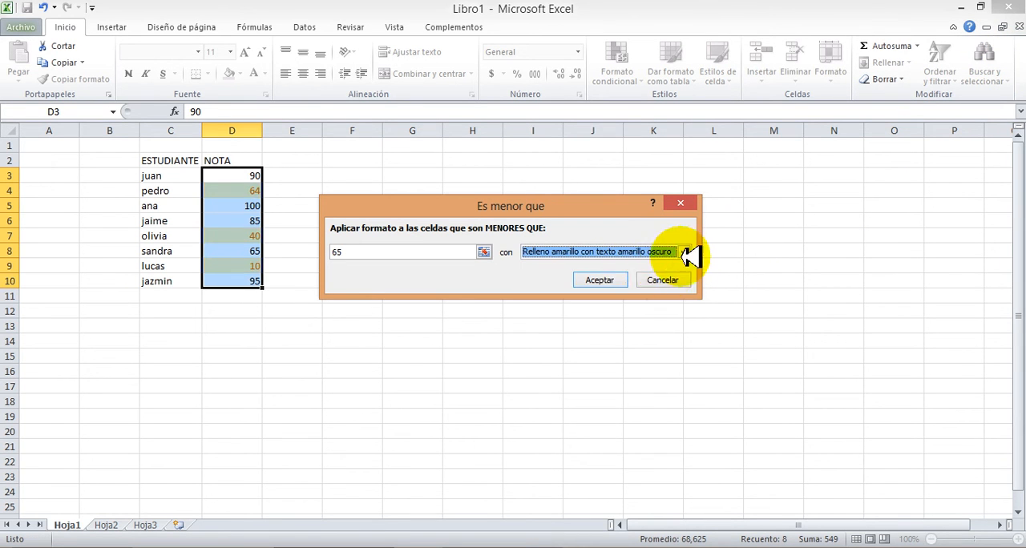
left_click(686, 251)
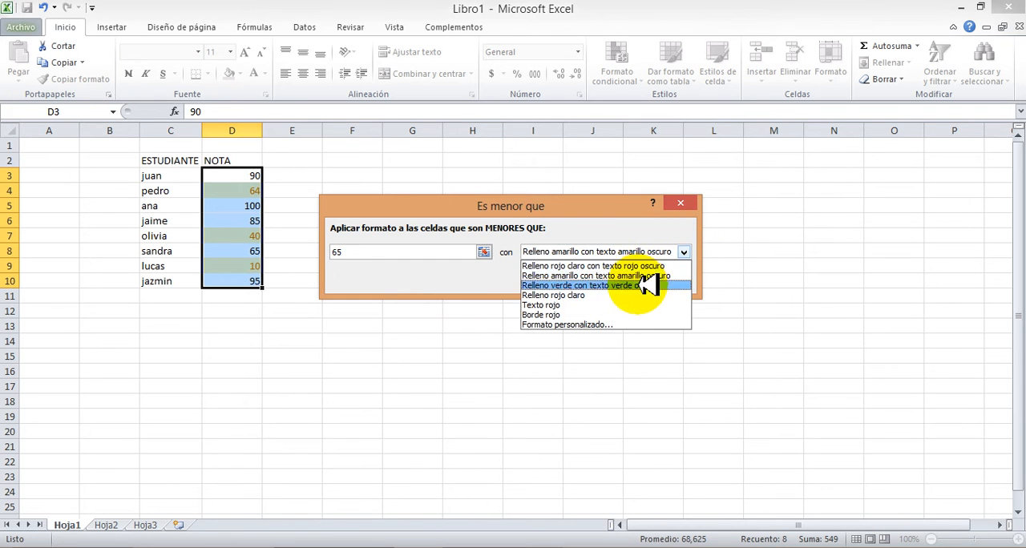
left_click(647, 285)
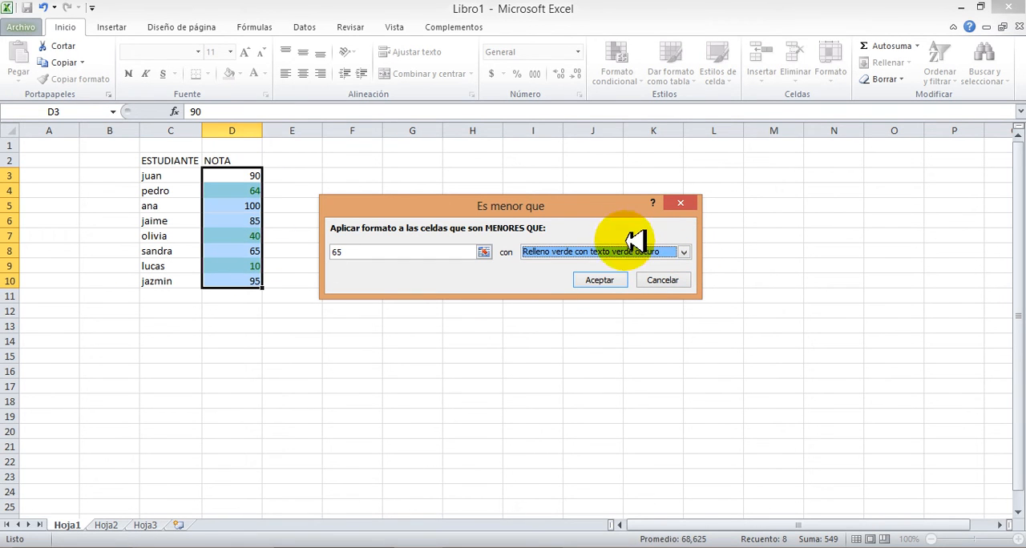
left_click(687, 252)
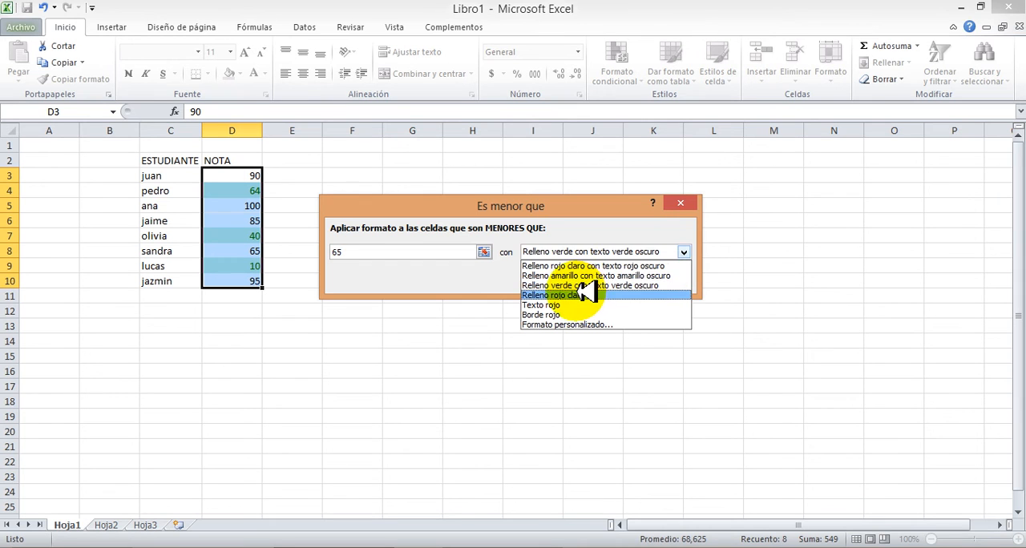
left_click(582, 295)
left_click(683, 252)
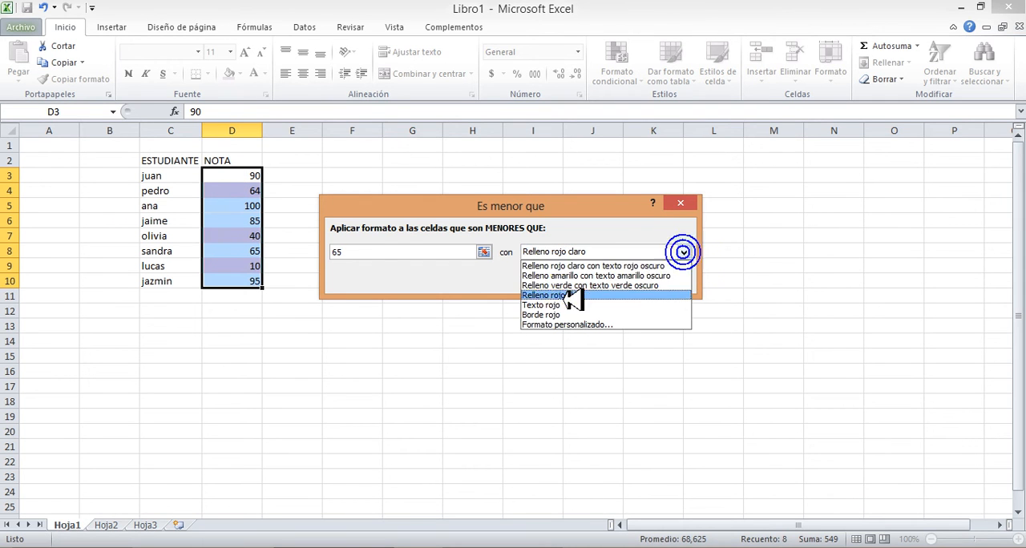
left_click(556, 305)
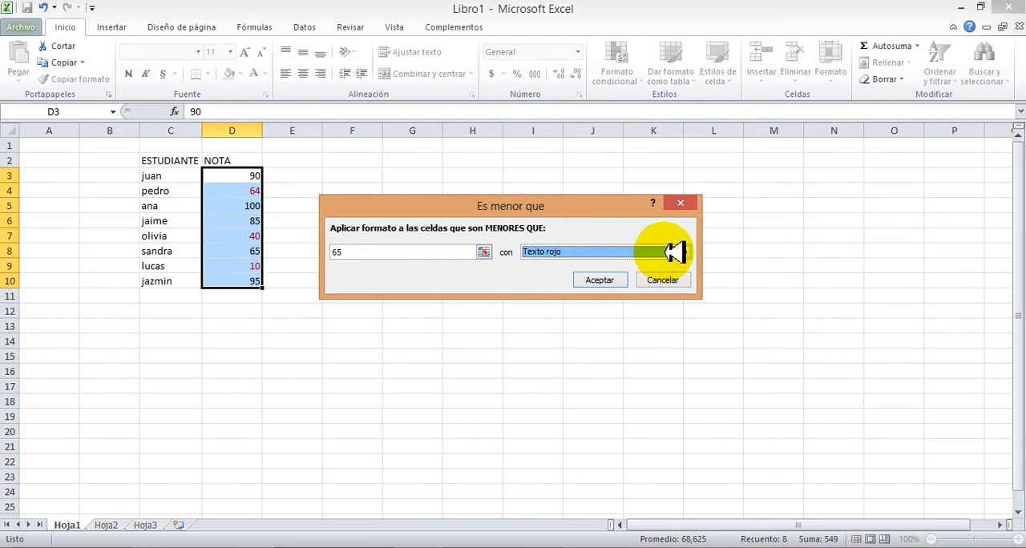
Give the rule a custom format with Negrita Cursiva font style and a yellow background fill
left_click(686, 251)
left_click(561, 325)
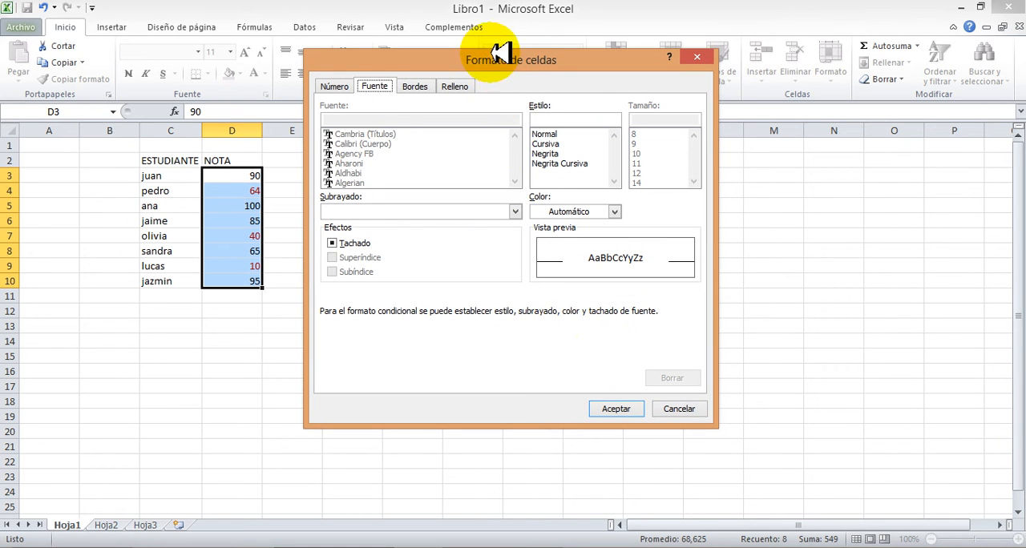
left_click_drag(503, 56, 791, 142)
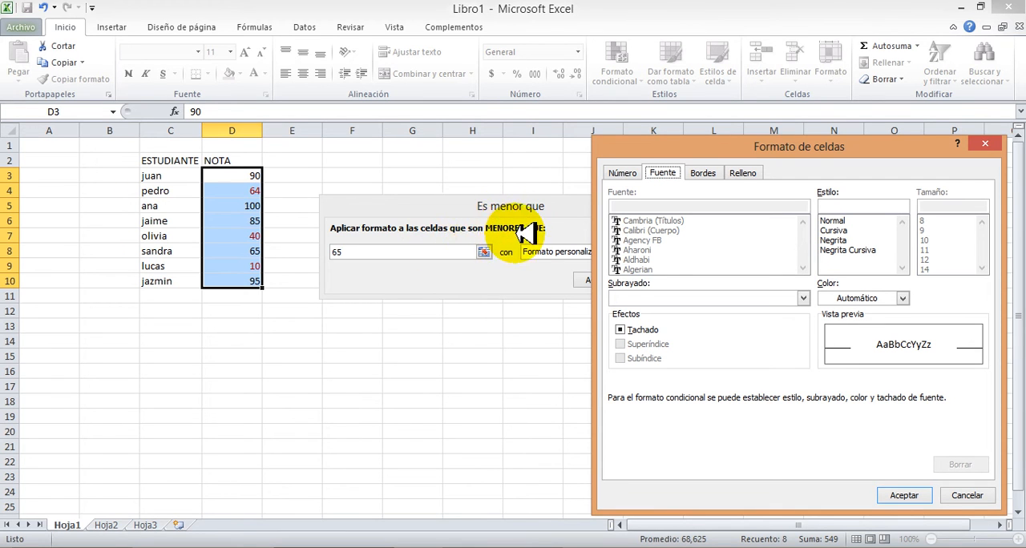
left_click(850, 251)
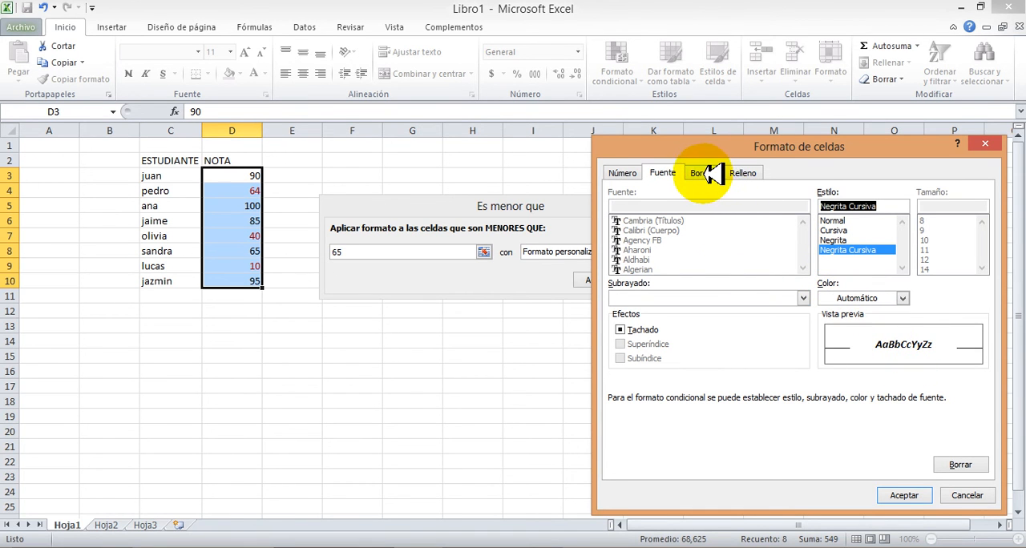
left_click(743, 172)
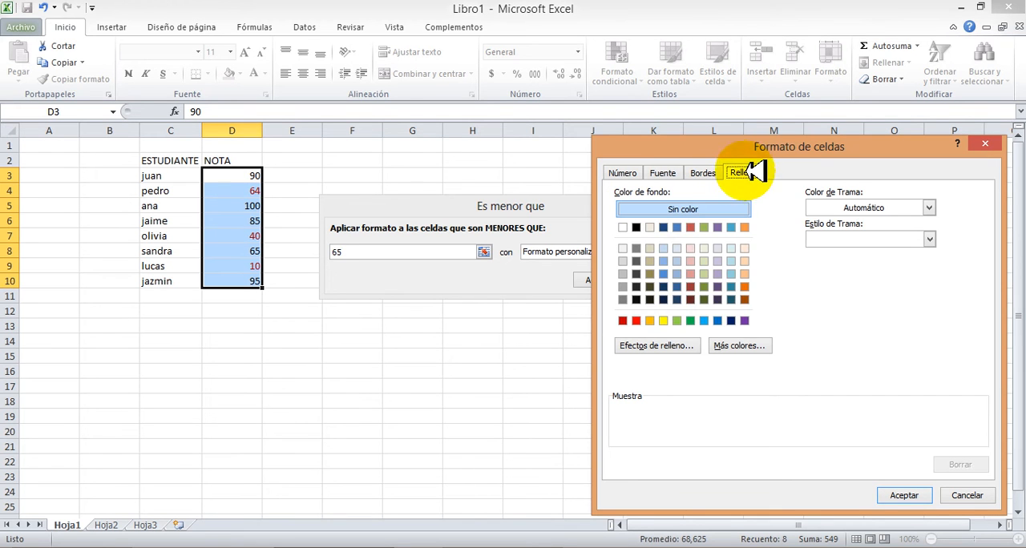
left_click(666, 322)
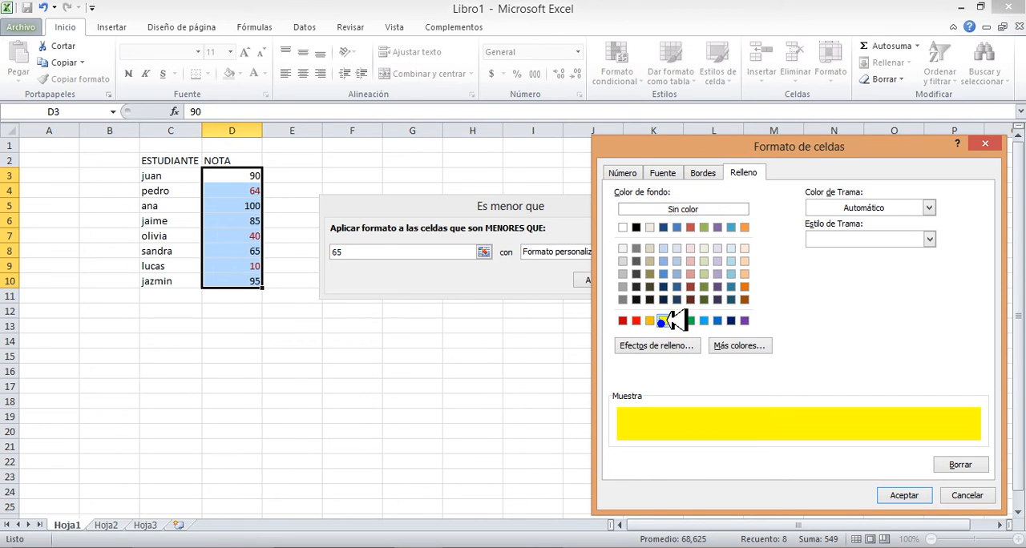
left_click(662, 172)
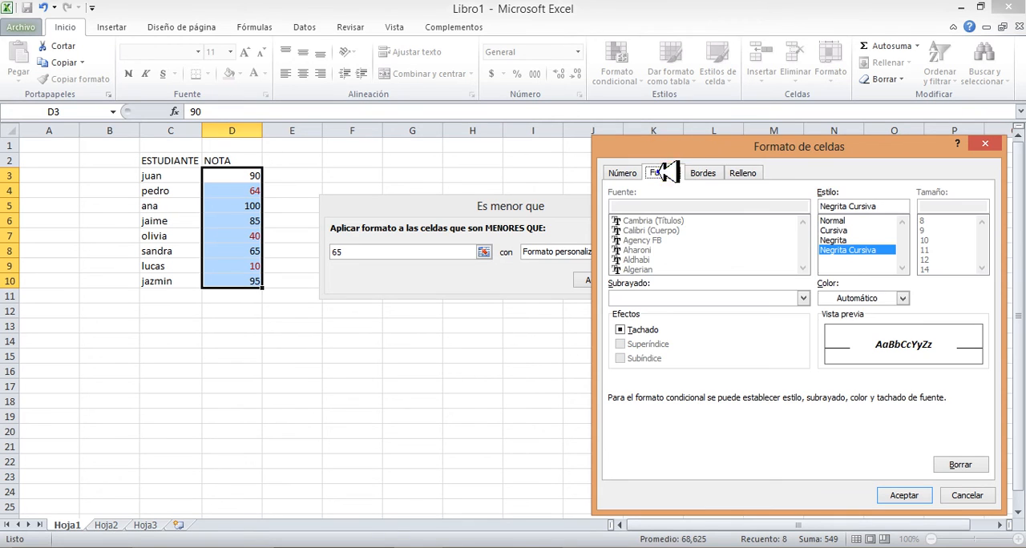
left_click(904, 298)
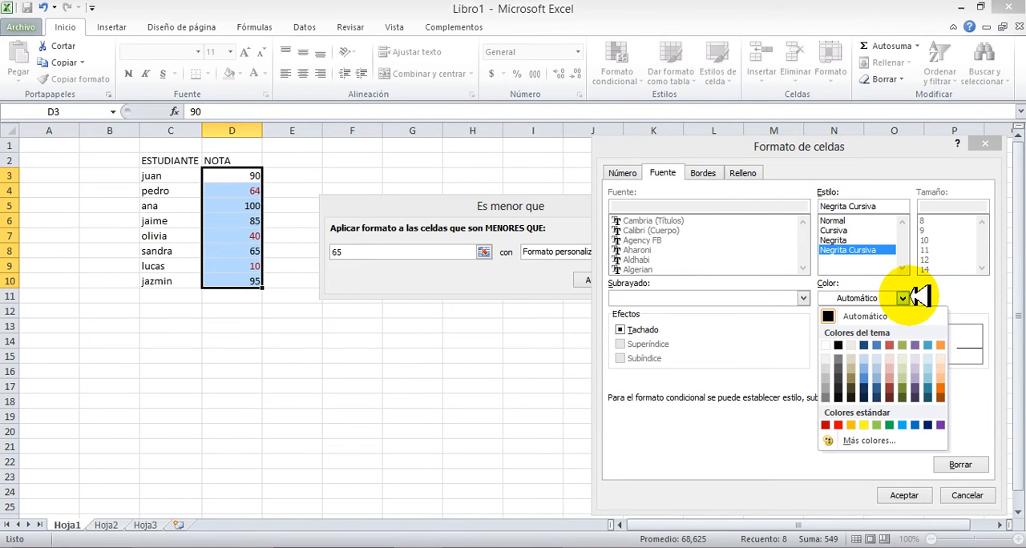
left_click(838, 425)
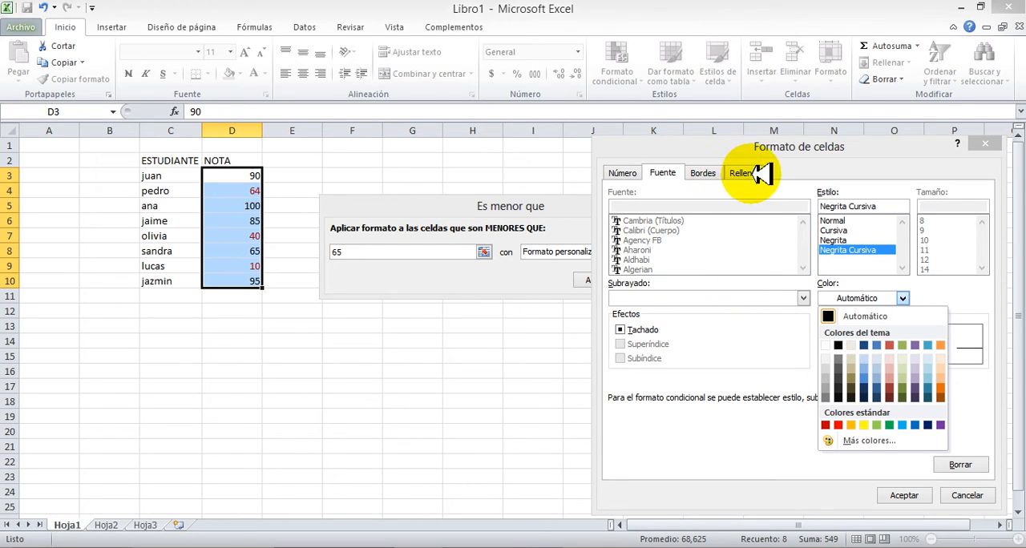
left_click(714, 172)
Add a green dotted outline border to the custom format and apply the rule to the grades
left_click(713, 173)
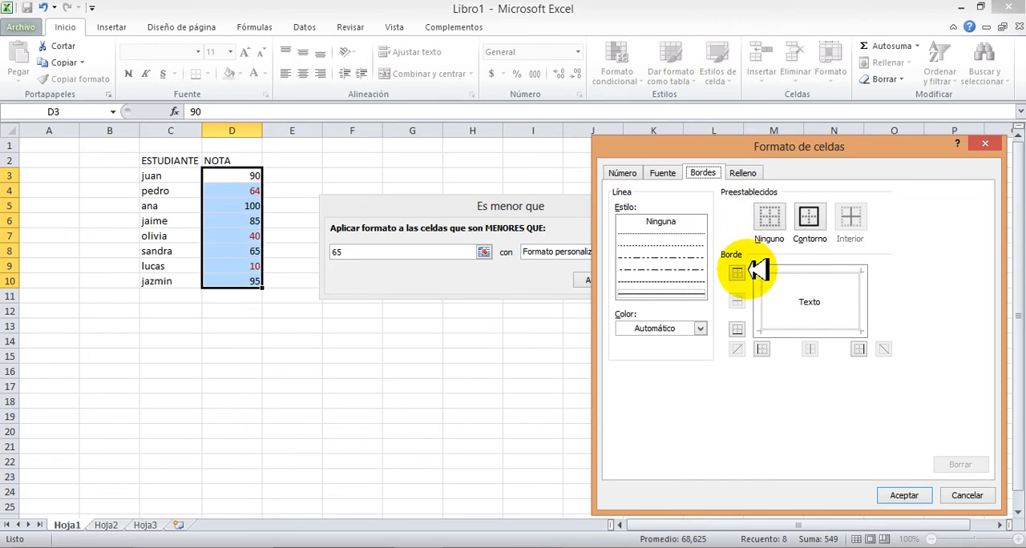
left_click(700, 328)
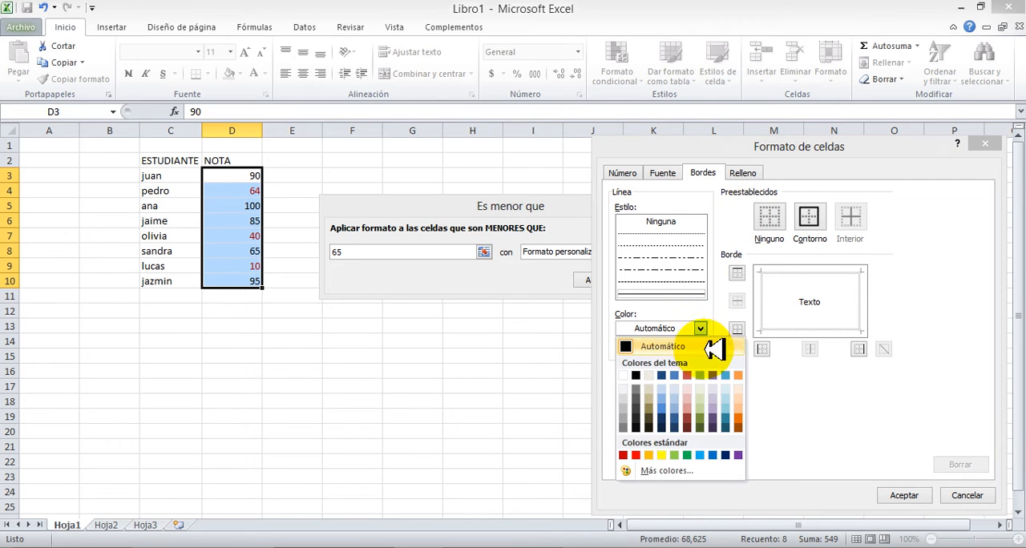
left_click(687, 454)
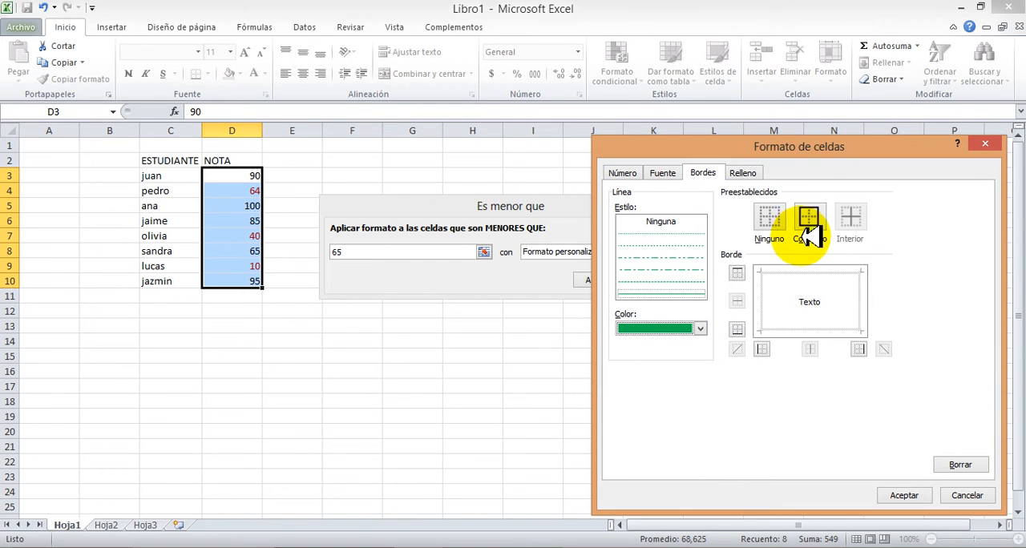
left_click(669, 246)
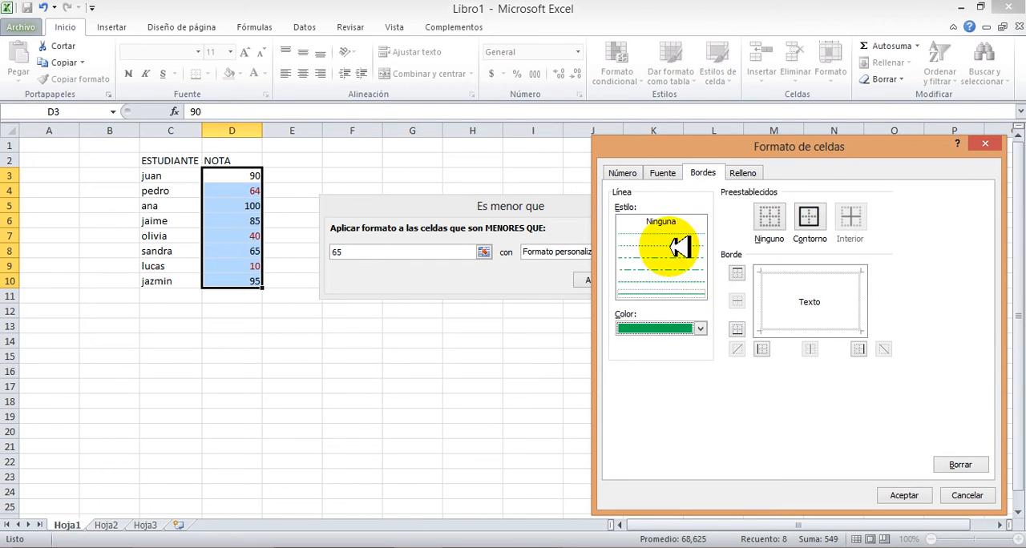
left_click(809, 227)
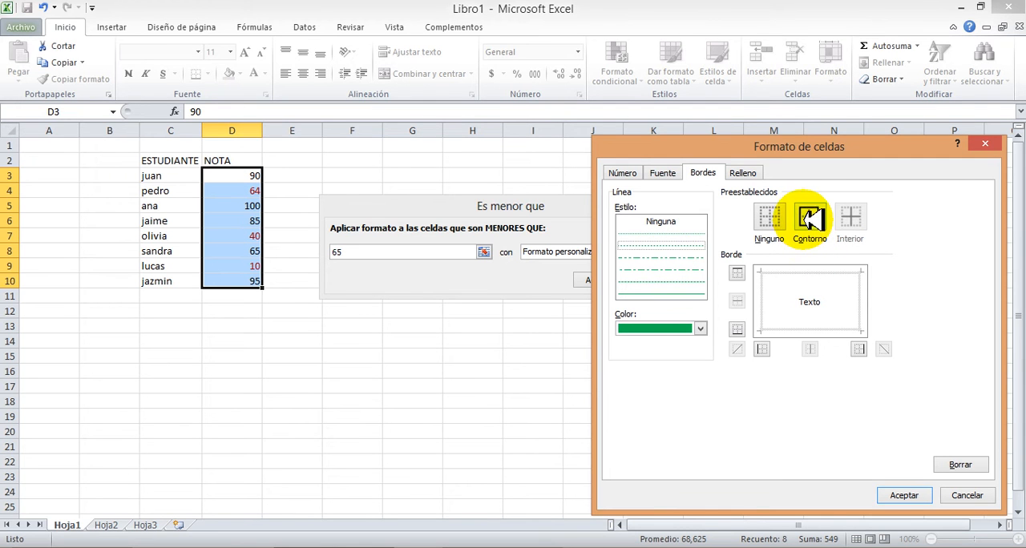
left_click(902, 497)
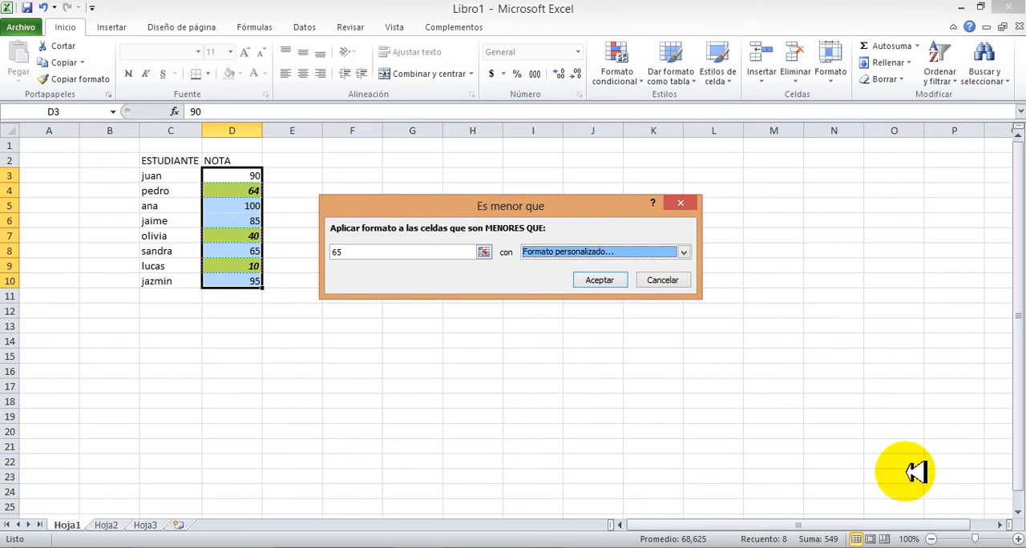
left_click(611, 280)
left_click(573, 326)
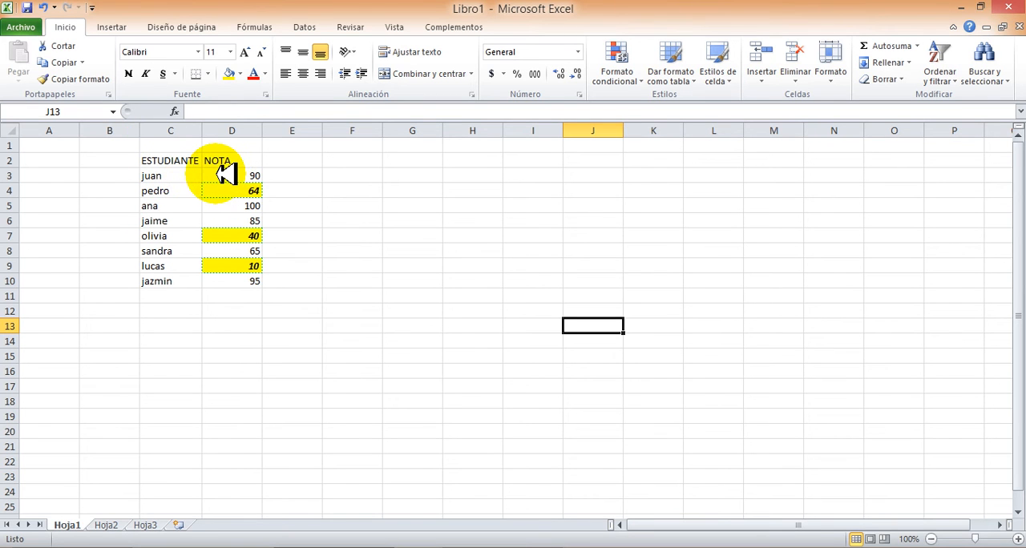
Start another "Es menor que" rule on the grades in D3:D10 with threshold 55 and a custom format
left_click_drag(227, 175, 229, 275)
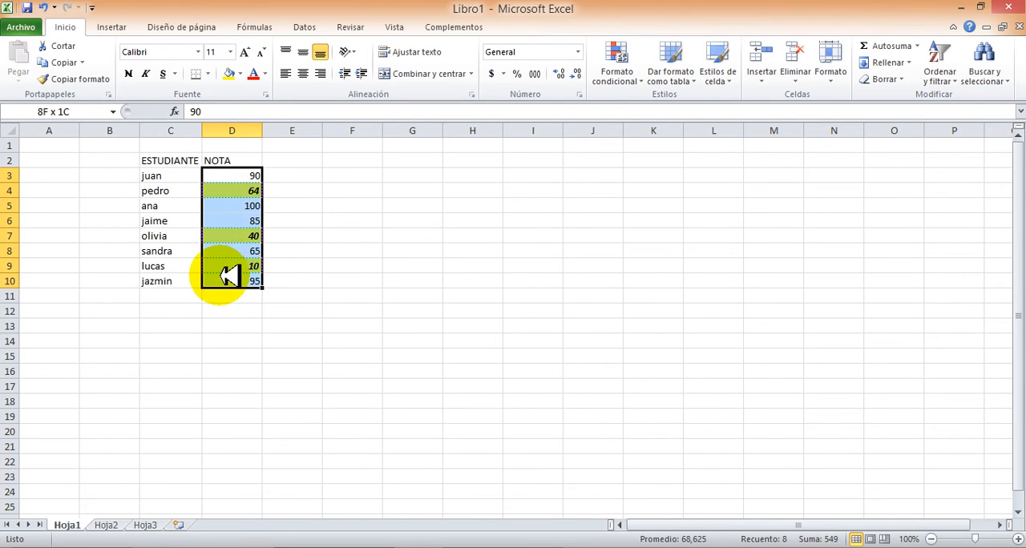
left_click(614, 64)
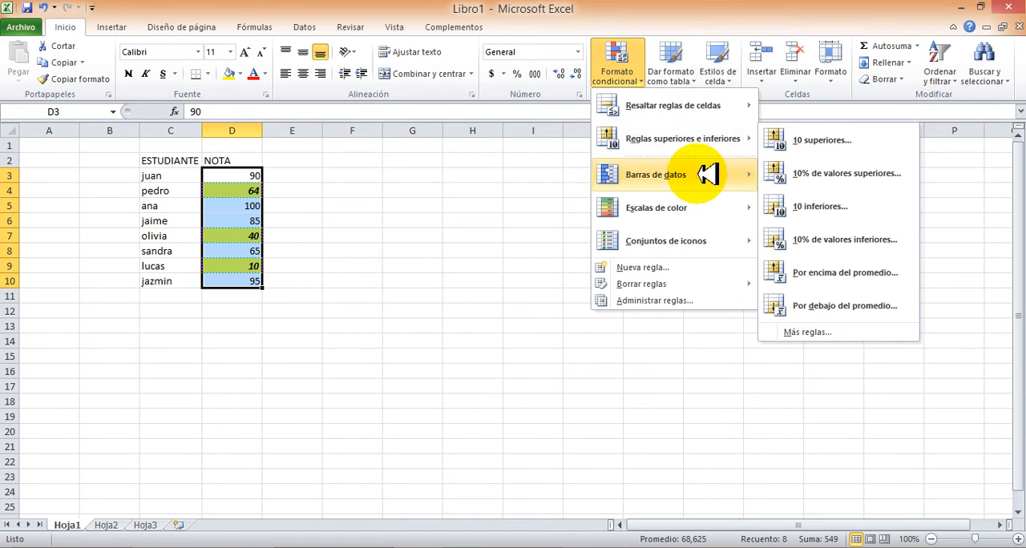
mouse_move(676, 111)
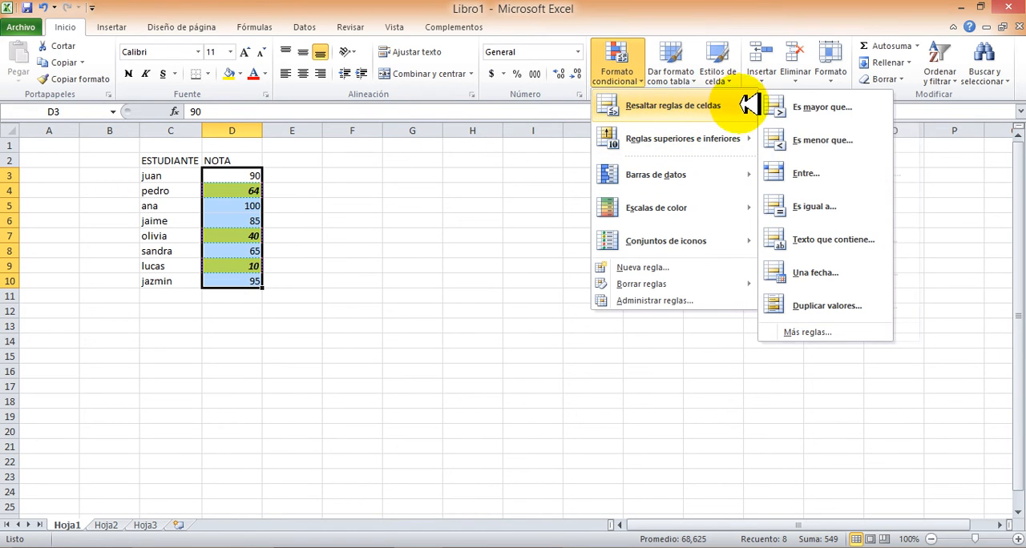
left_click(822, 140)
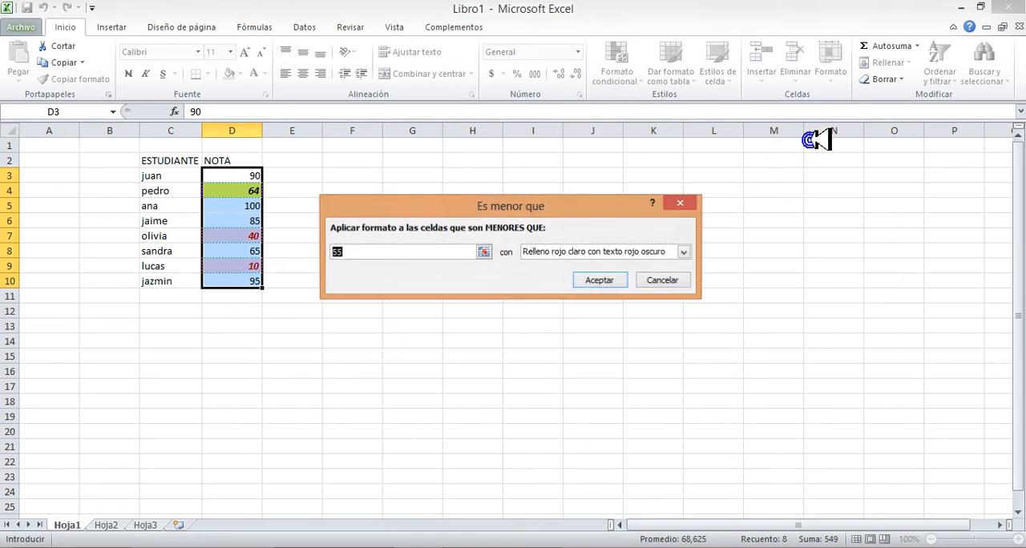
left_click(684, 253)
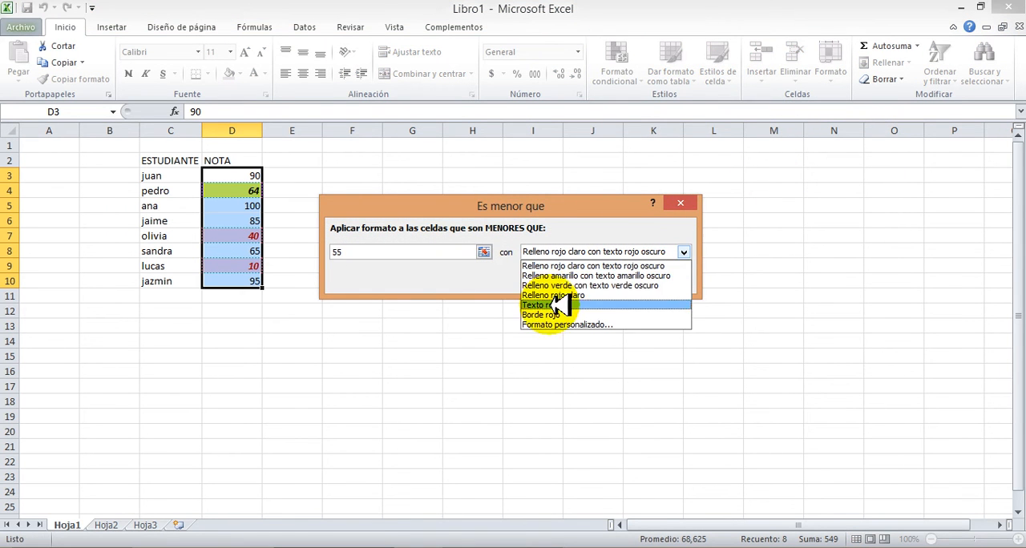
left_click(536, 321)
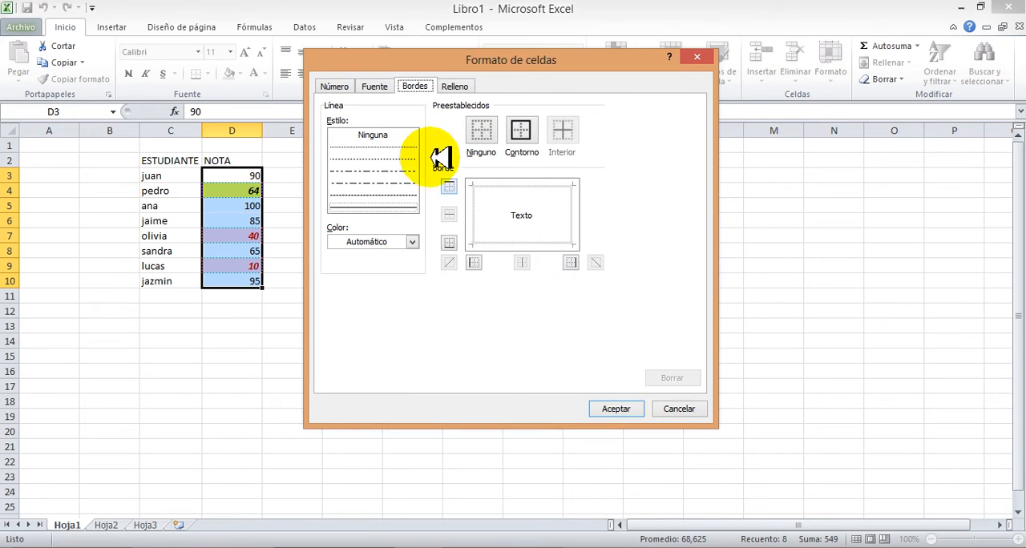
Set the custom format's font style to Negrita and its font color to yellow
left_click(373, 86)
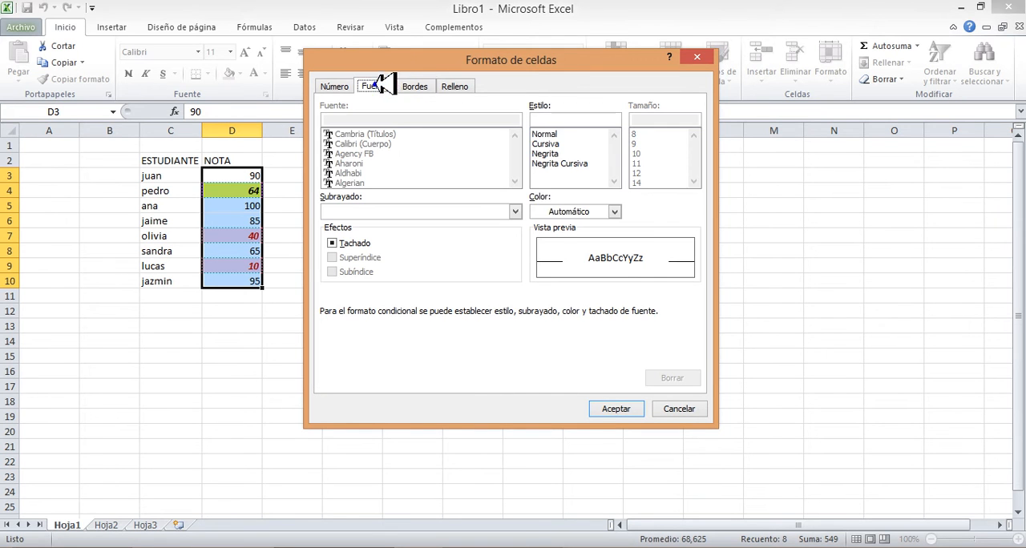
left_click(549, 153)
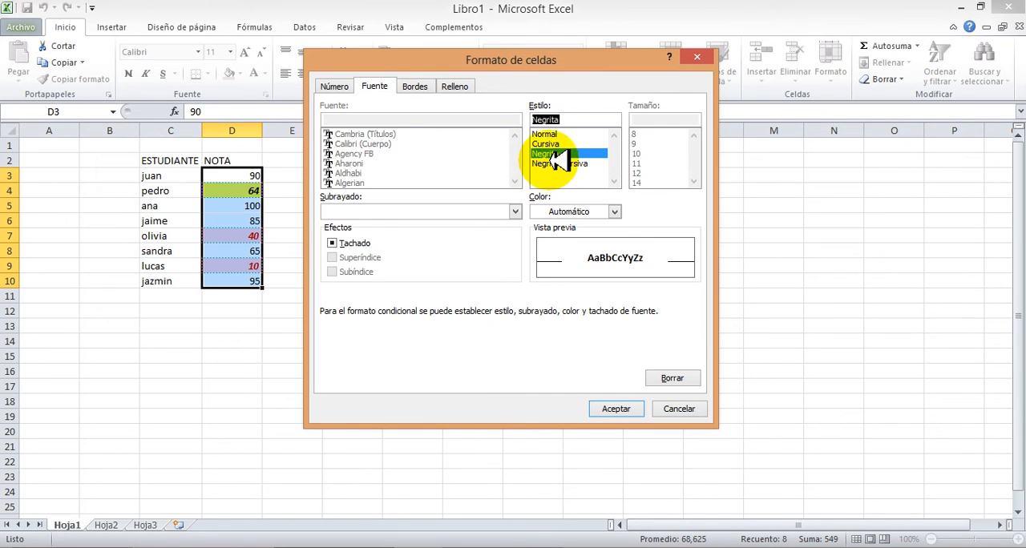
left_click(515, 211)
left_click(513, 211)
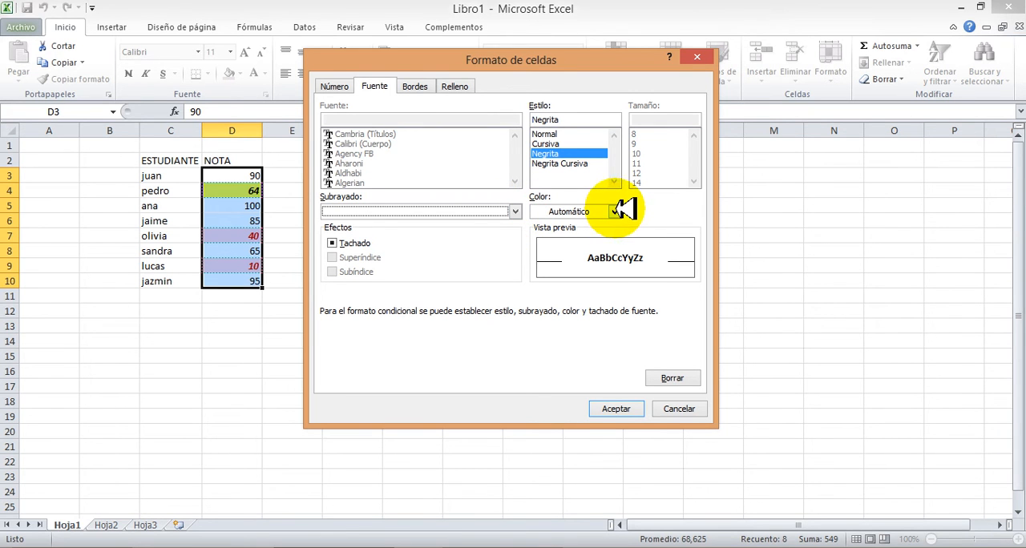
left_click(615, 211)
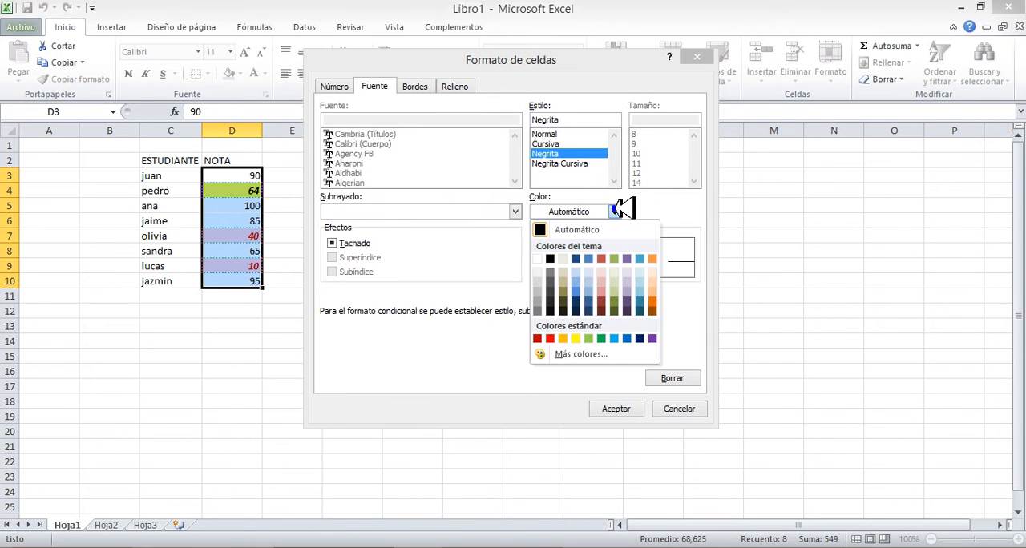
left_click(577, 338)
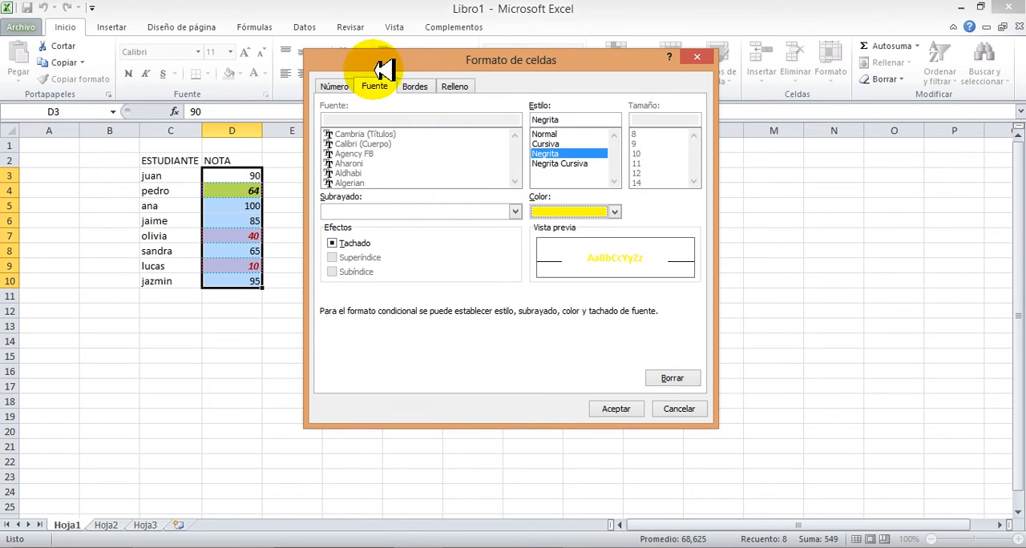
Add a black background fill and a red outline border to the custom format and apply the rule to the grades
left_click(455, 87)
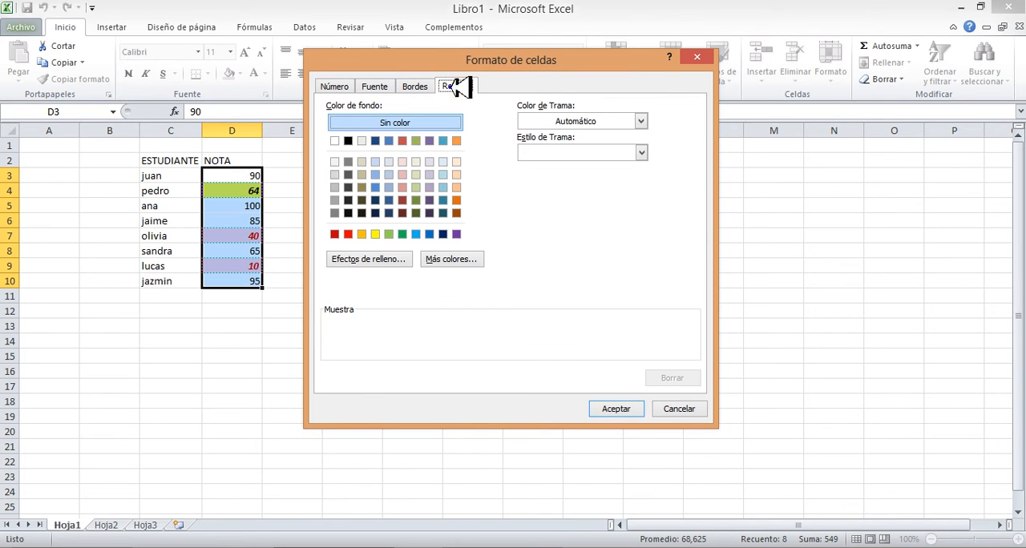
left_click(350, 140)
left_click(413, 86)
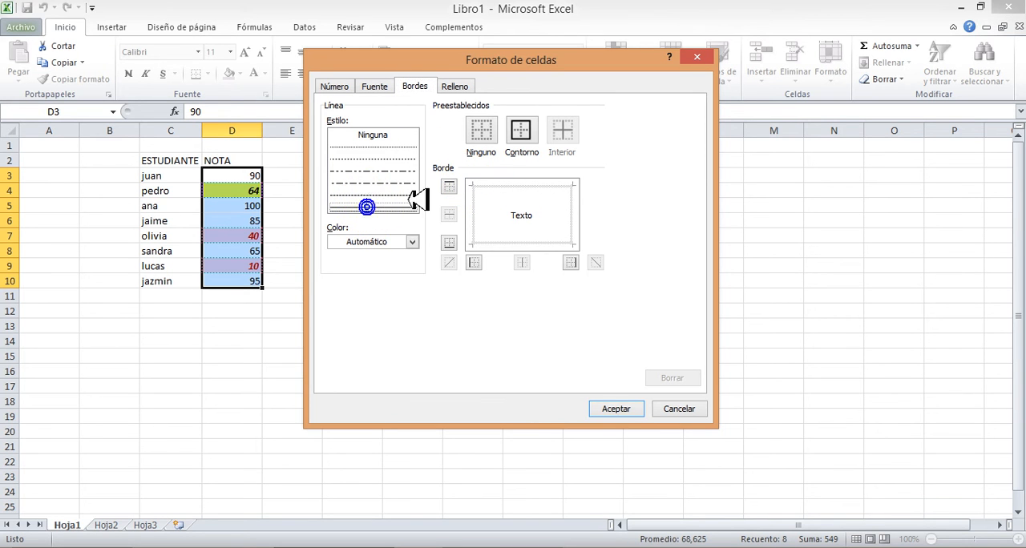
left_click(412, 242)
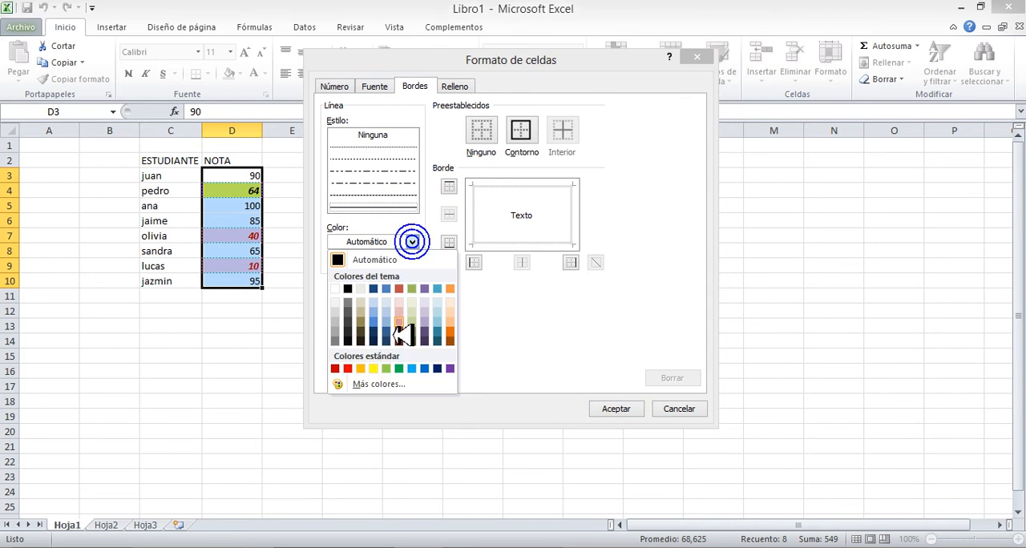
left_click(350, 367)
left_click(529, 138)
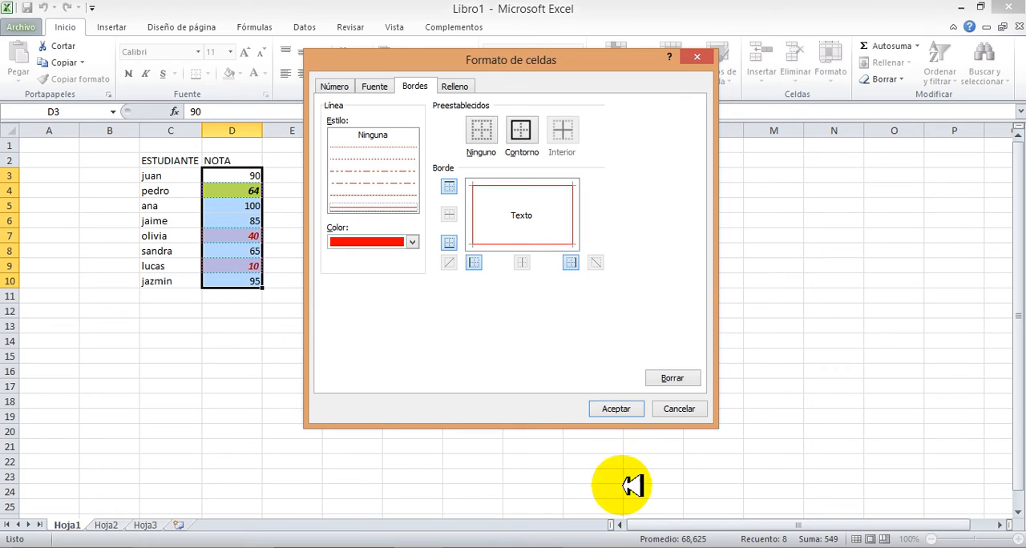
left_click(613, 408)
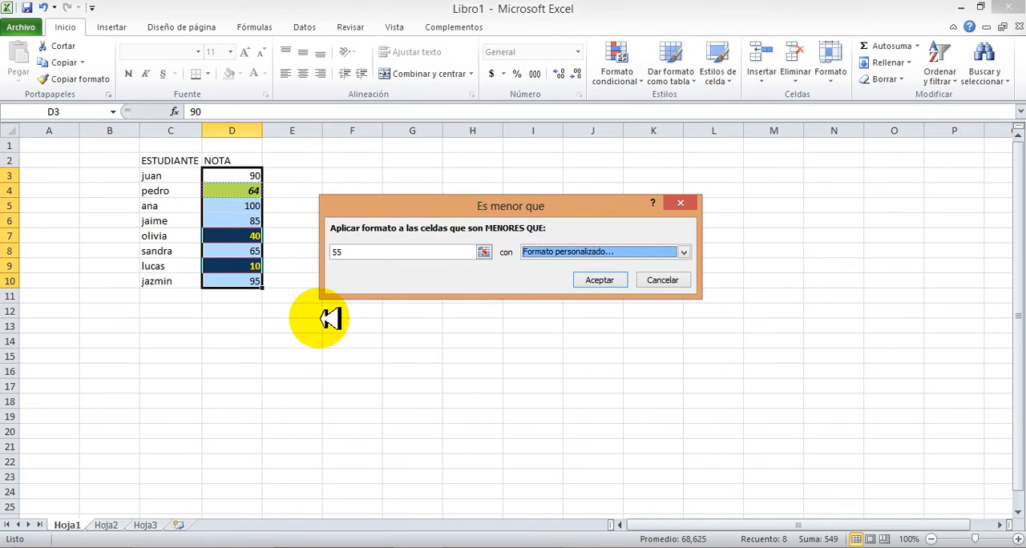
left_click(598, 280)
left_click(433, 324)
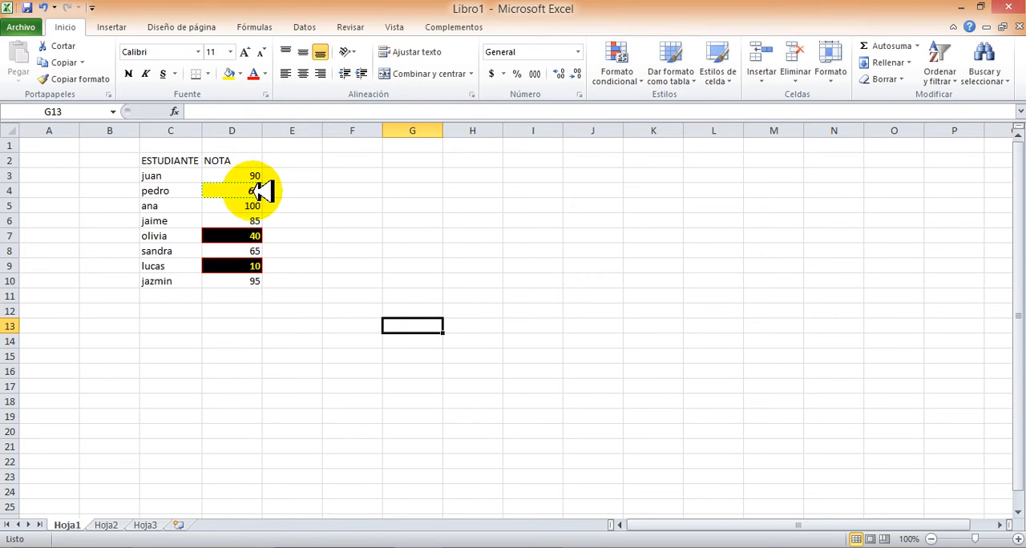
Start a new "Es menor que" rule on D3:D10 with a threshold of 65 and a custom format
left_click_drag(249, 176, 235, 281)
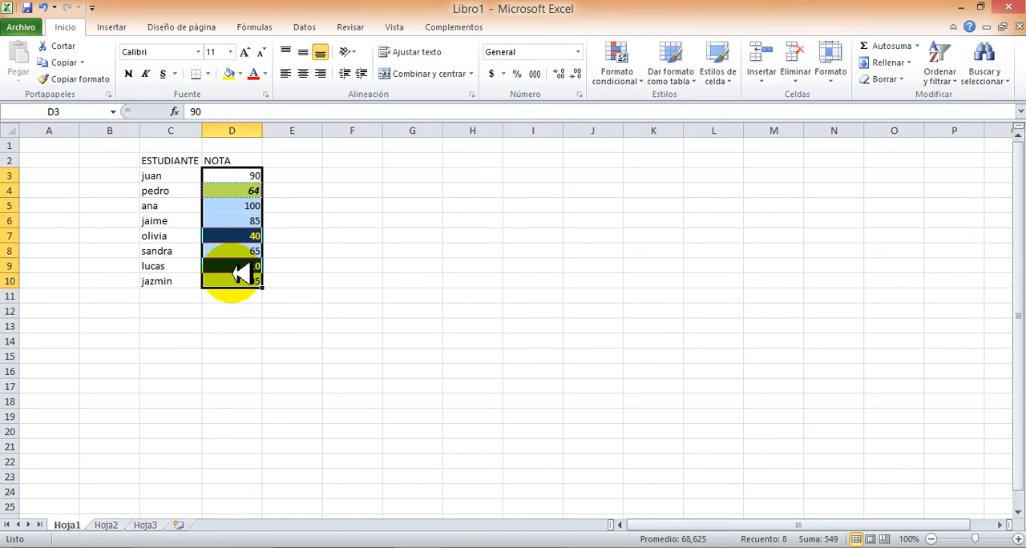
left_click(628, 77)
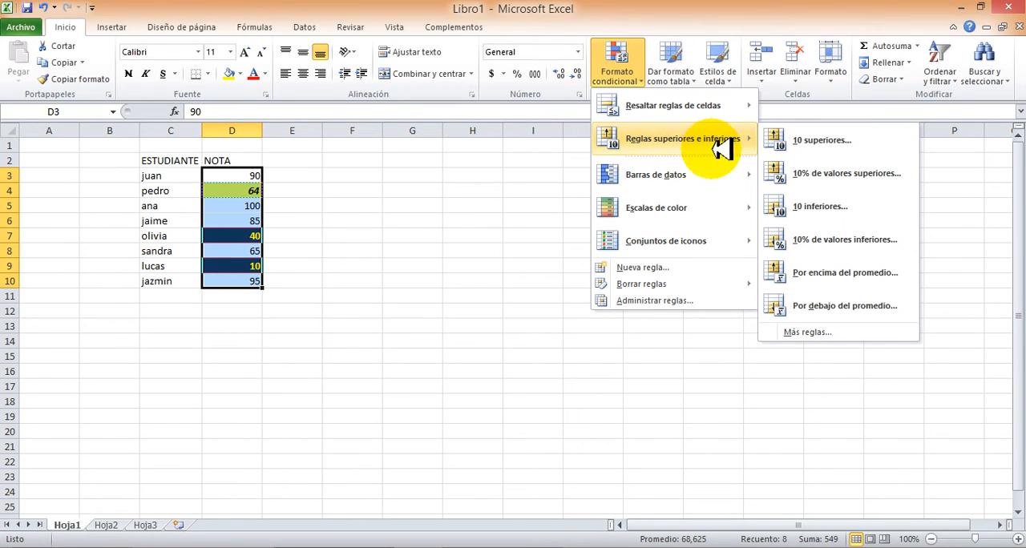
mouse_move(708, 105)
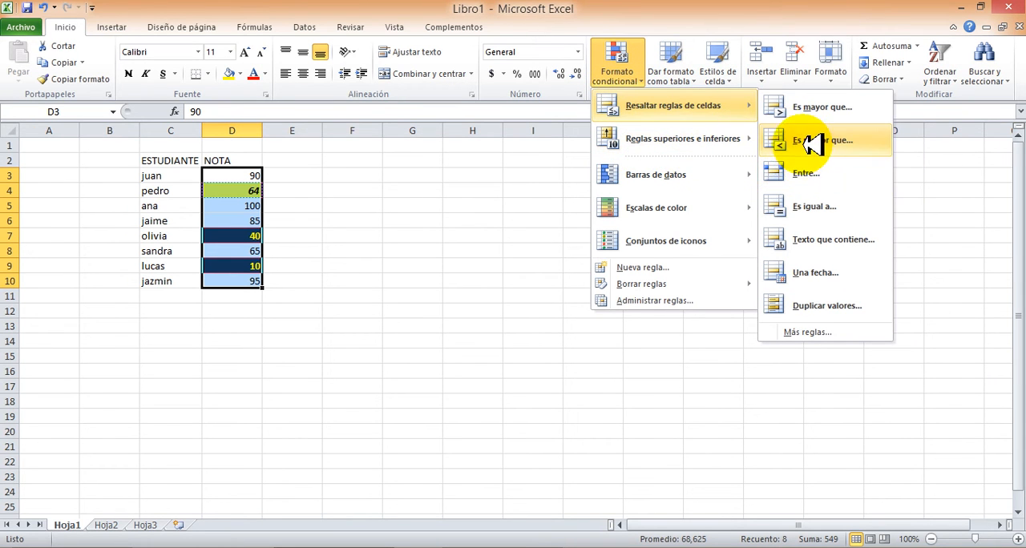
left_click(806, 140)
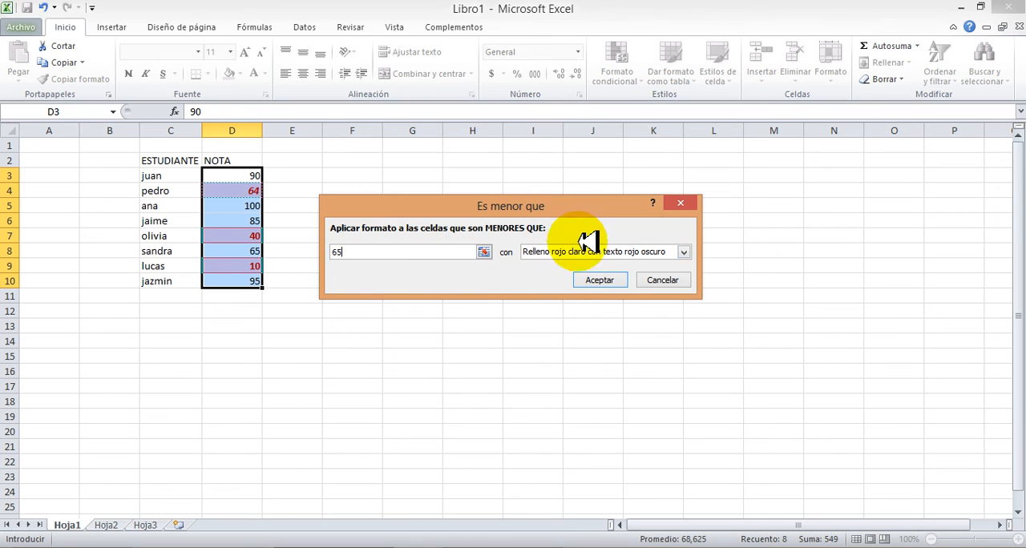
left_click(601, 252)
left_click(542, 325)
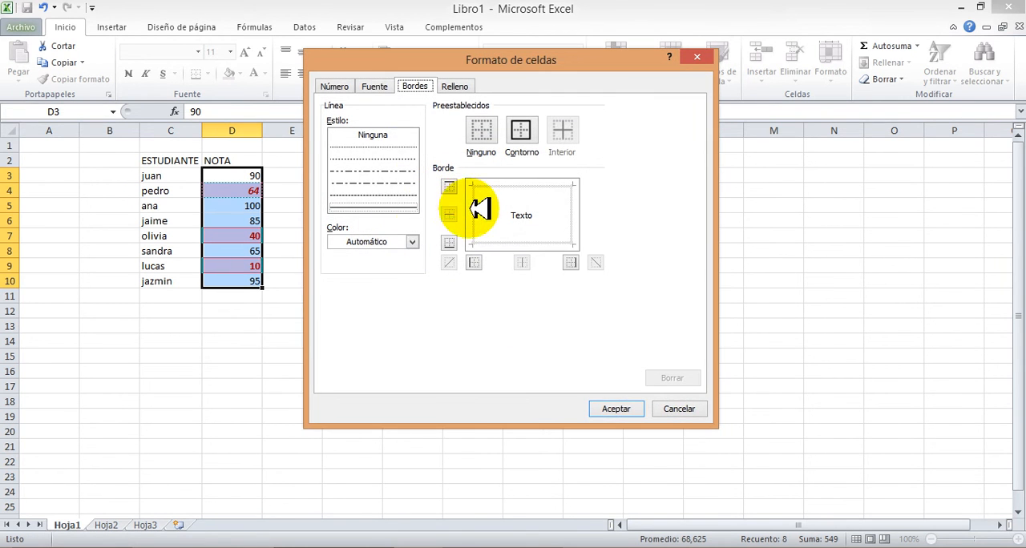
Give the custom format a red outline border and a black background fill
left_click(411, 241)
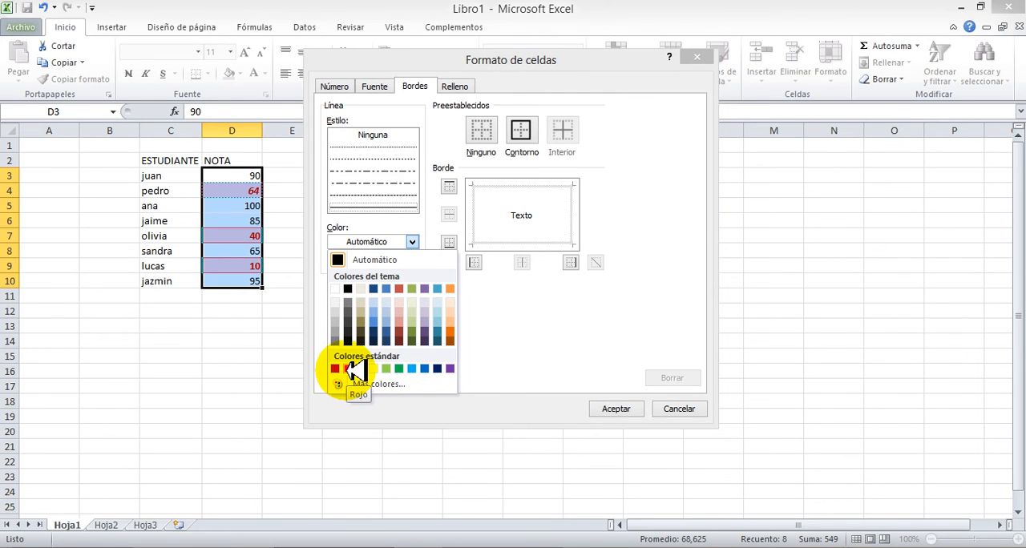
left_click(347, 369)
left_click(522, 129)
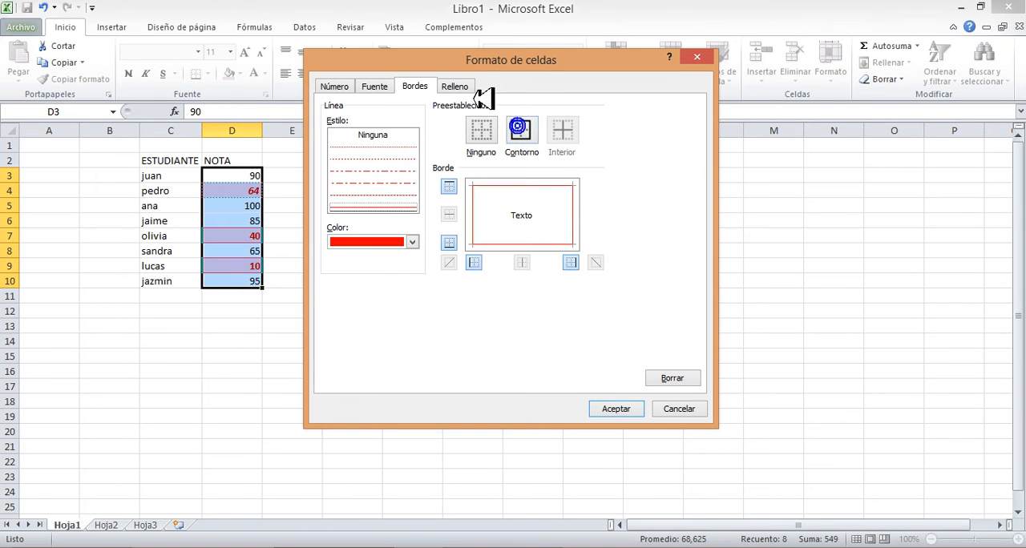
left_click(456, 86)
left_click(350, 141)
Set the custom format's font to red with Negrita style and apply the rule to the grades
left_click(375, 86)
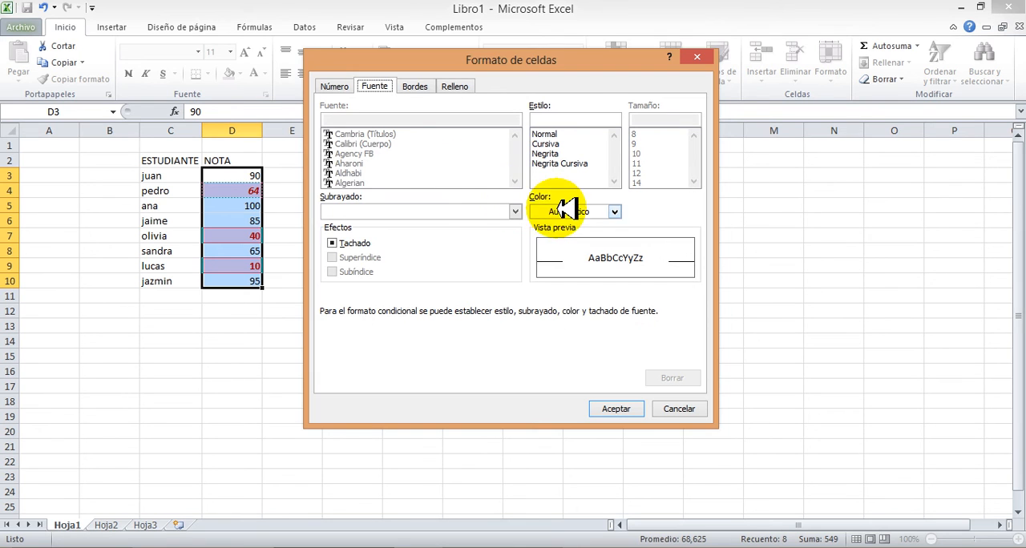
left_click(566, 210)
left_click(551, 339)
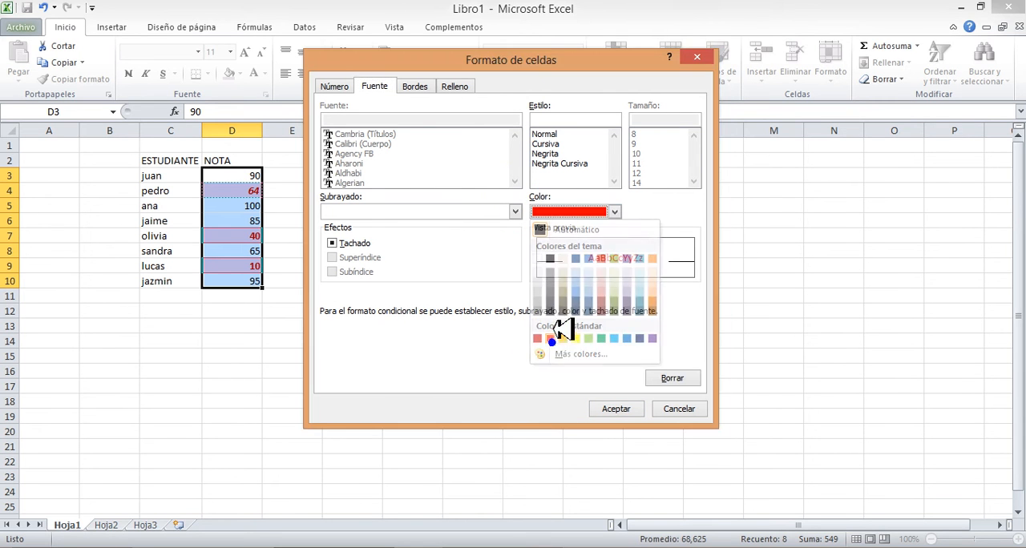
left_click(548, 153)
left_click(616, 409)
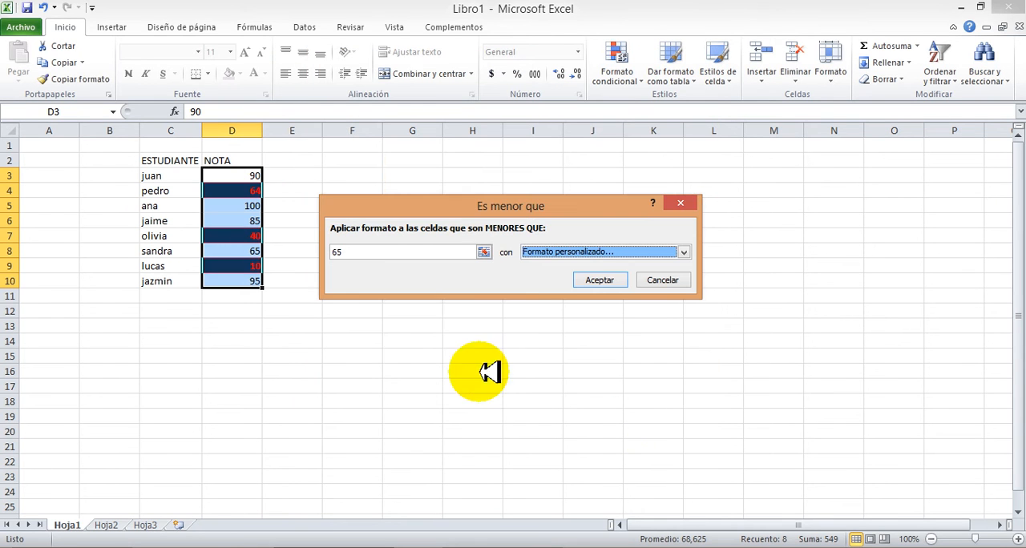
left_click(585, 279)
left_click(351, 362)
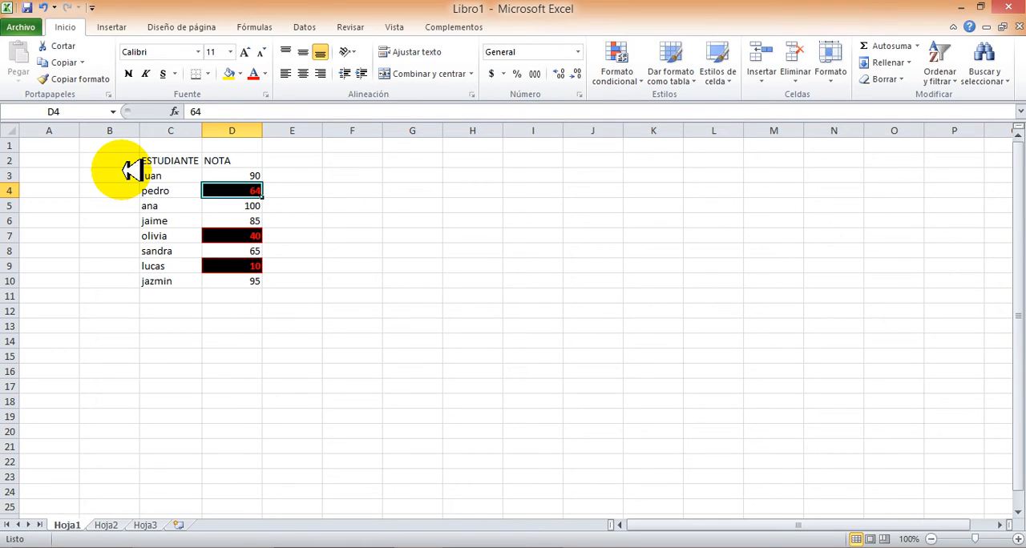
Change the grade in D4 to 74 and the grade in D5 to 10
type("7")
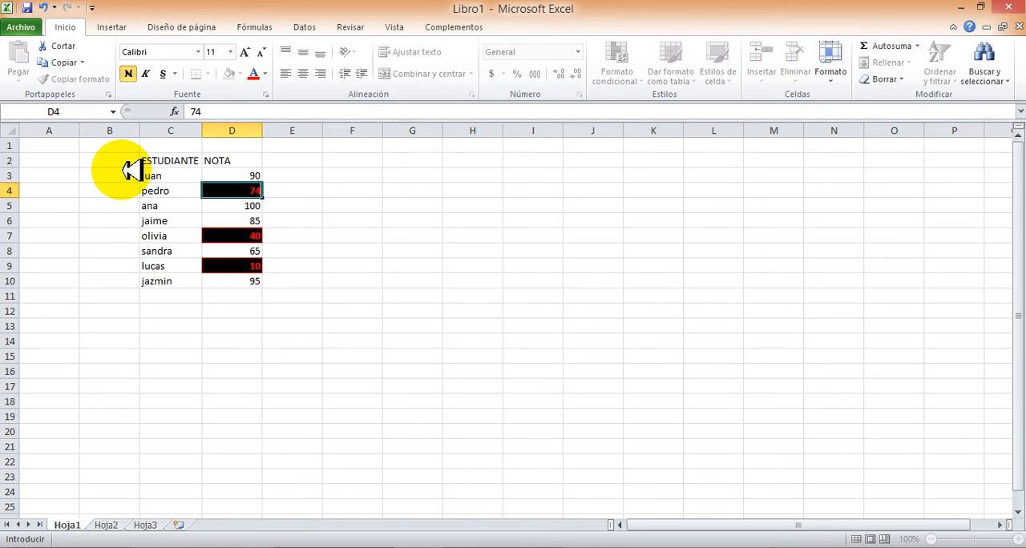
key("Return")
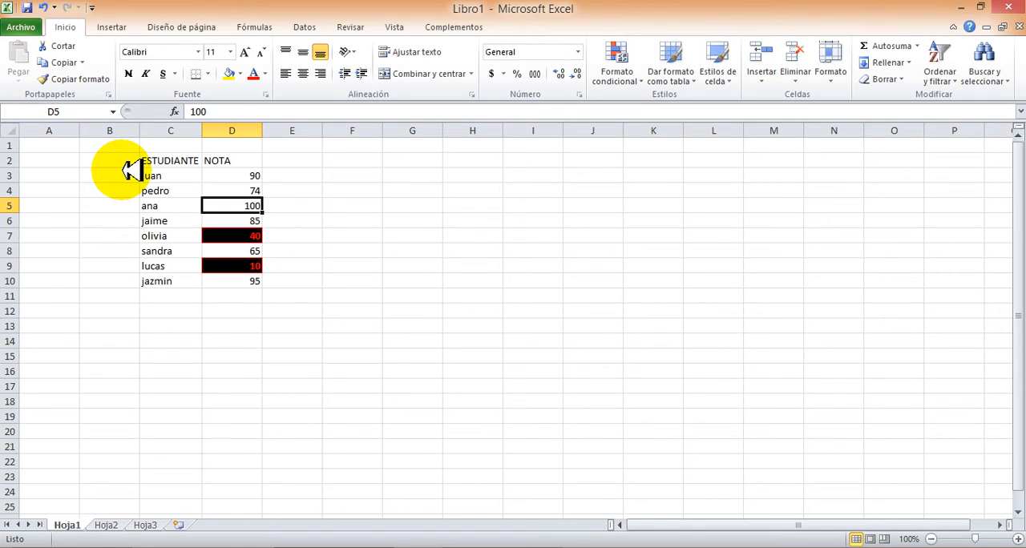
type("10")
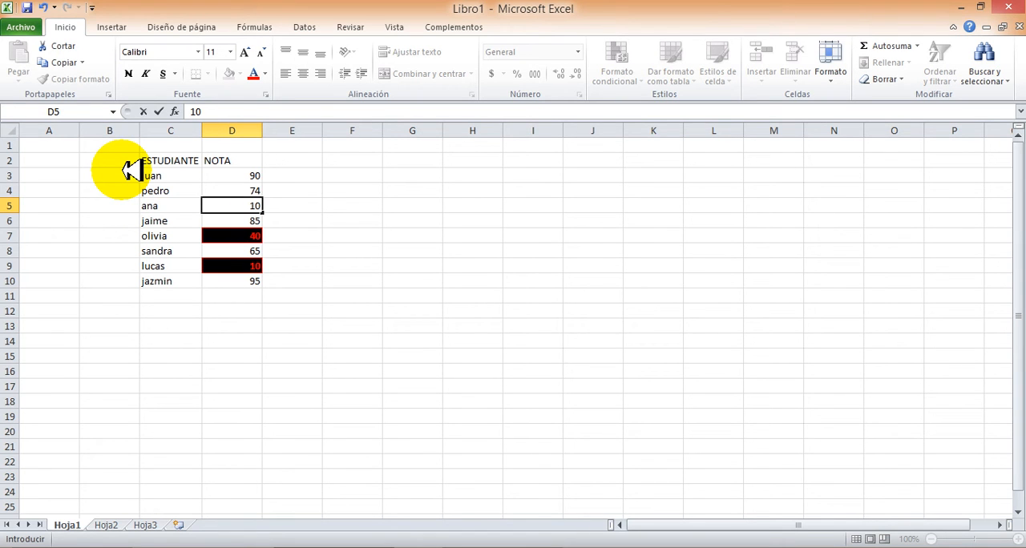
key("Return")
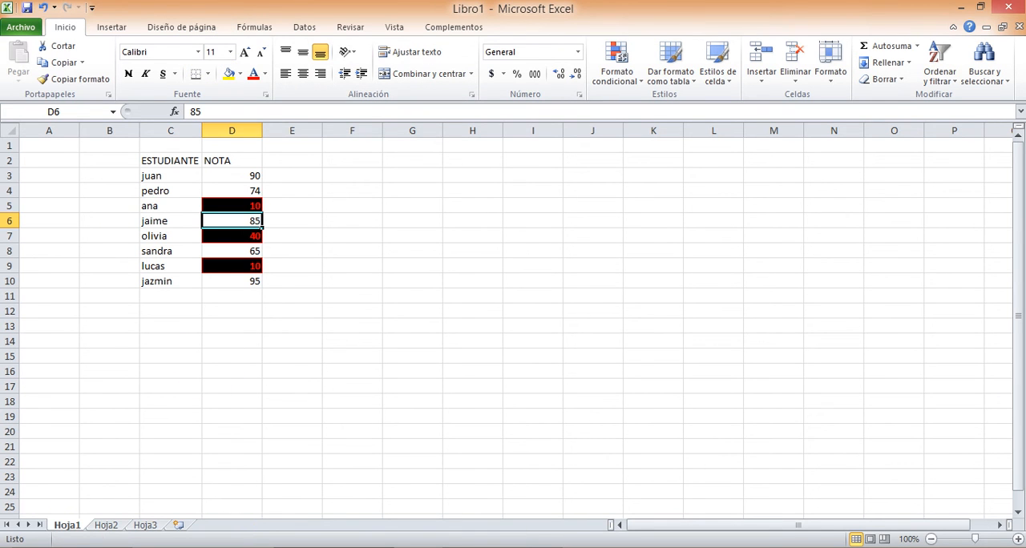
On Hoja2, remove the duplicate names from E5:E19 based on the NOMBRE column
left_click(109, 523)
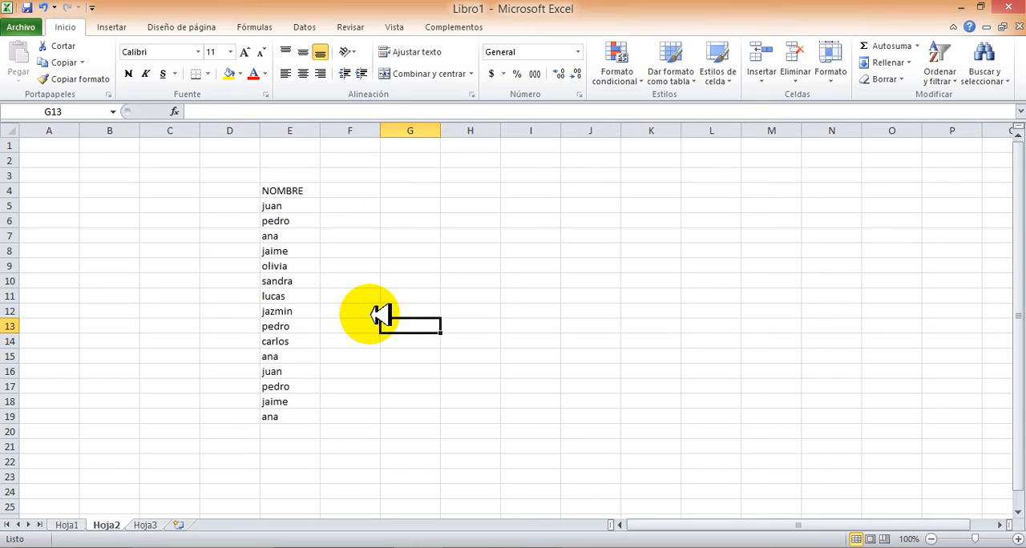
left_click_drag(285, 207, 292, 417)
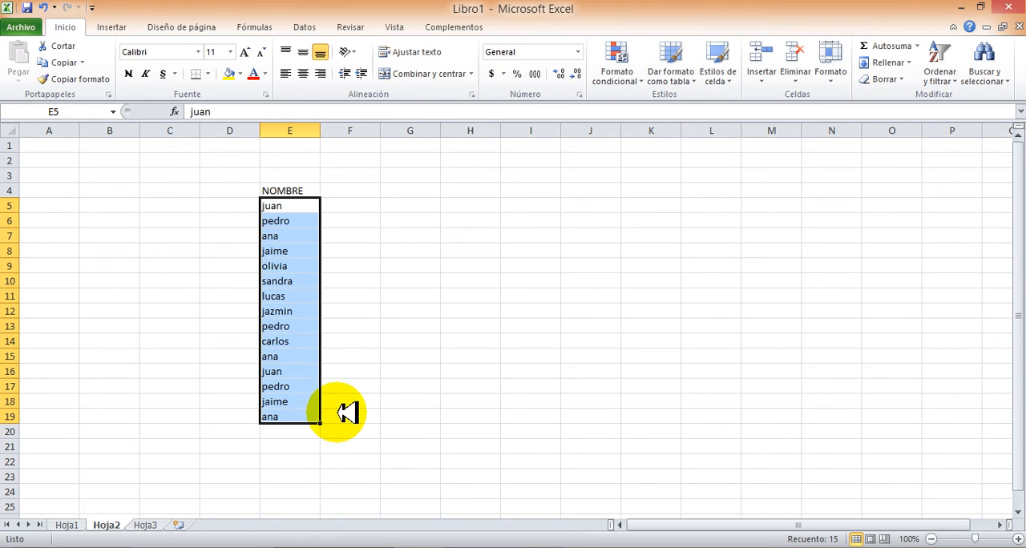
left_click(312, 26)
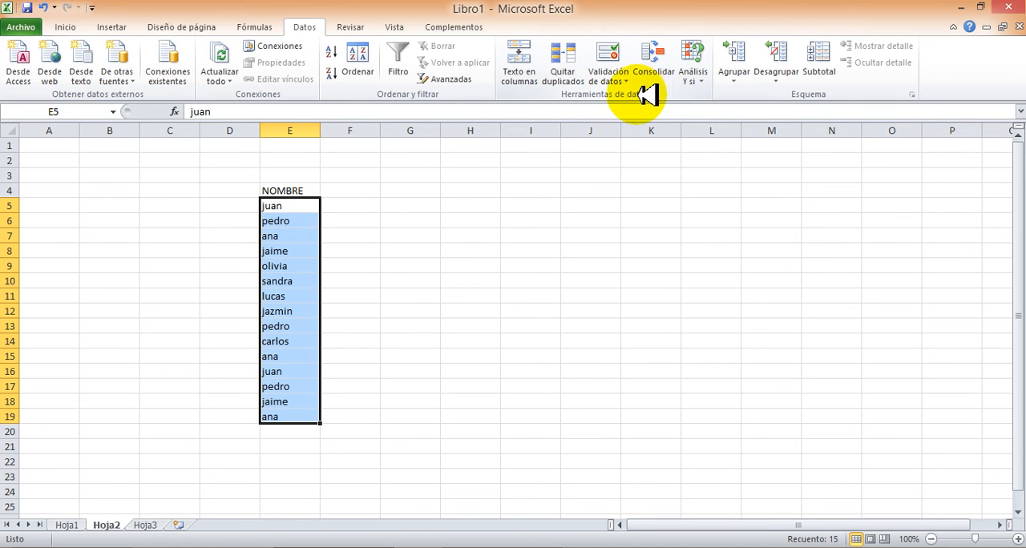
left_click(572, 54)
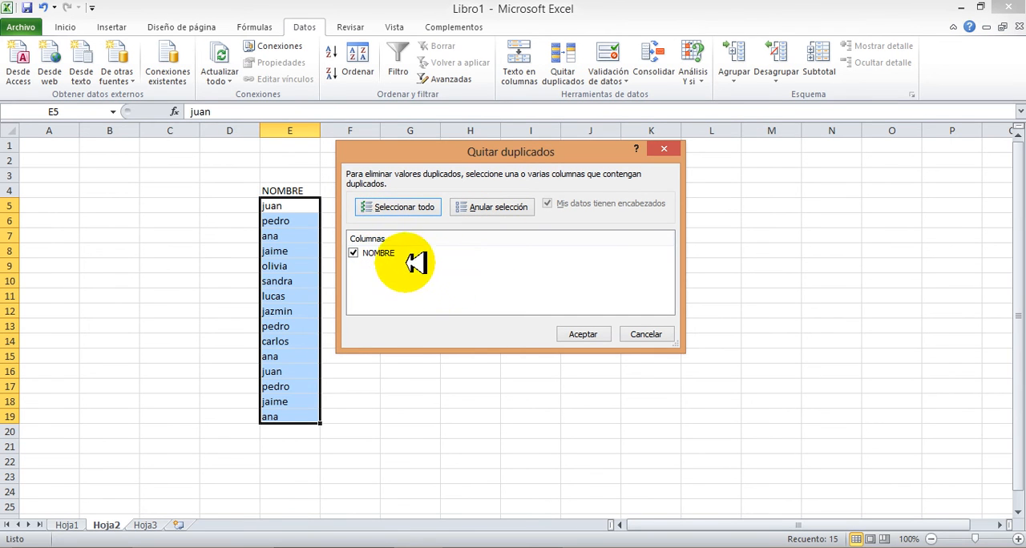
left_click_drag(454, 152, 648, 139)
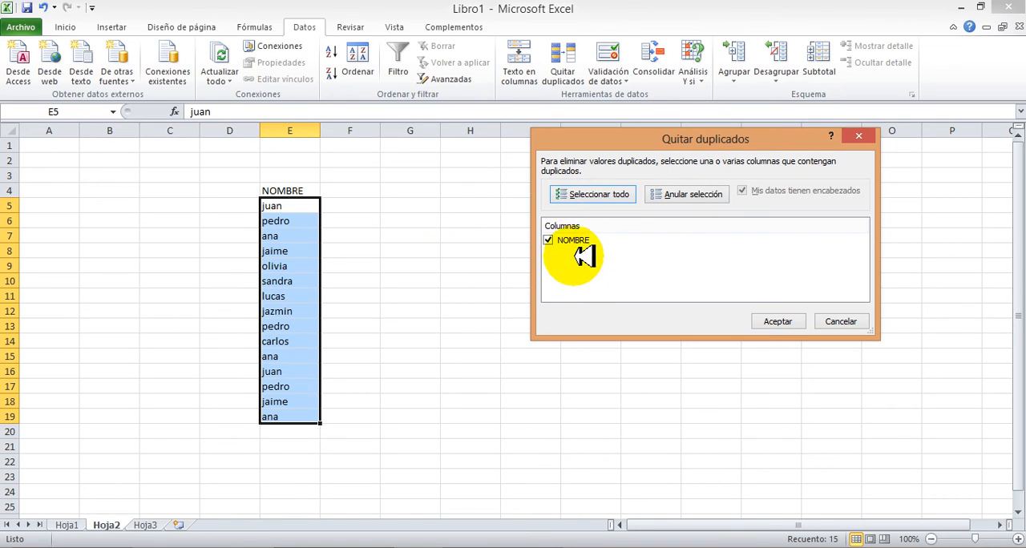
left_click(778, 321)
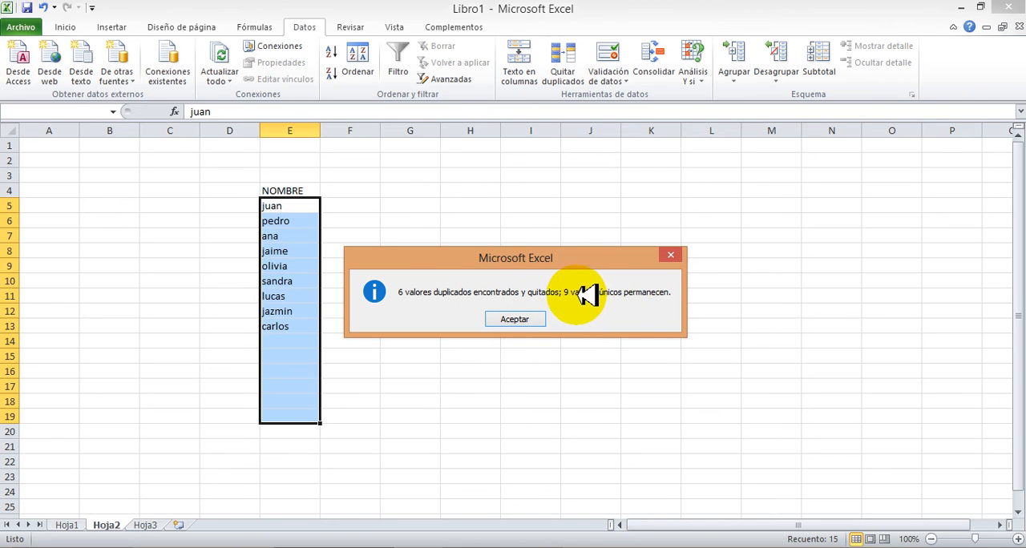
left_click(515, 319)
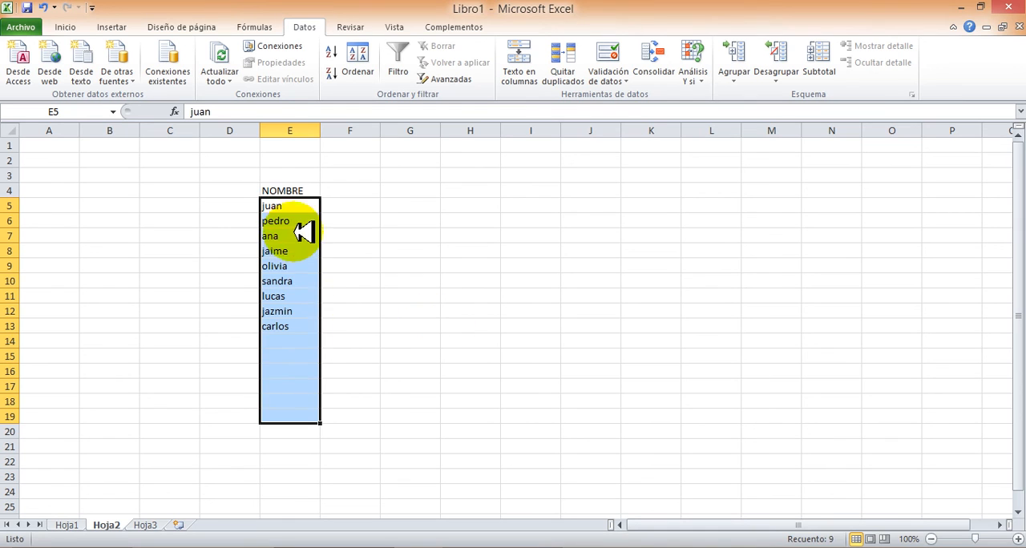
left_click(376, 327)
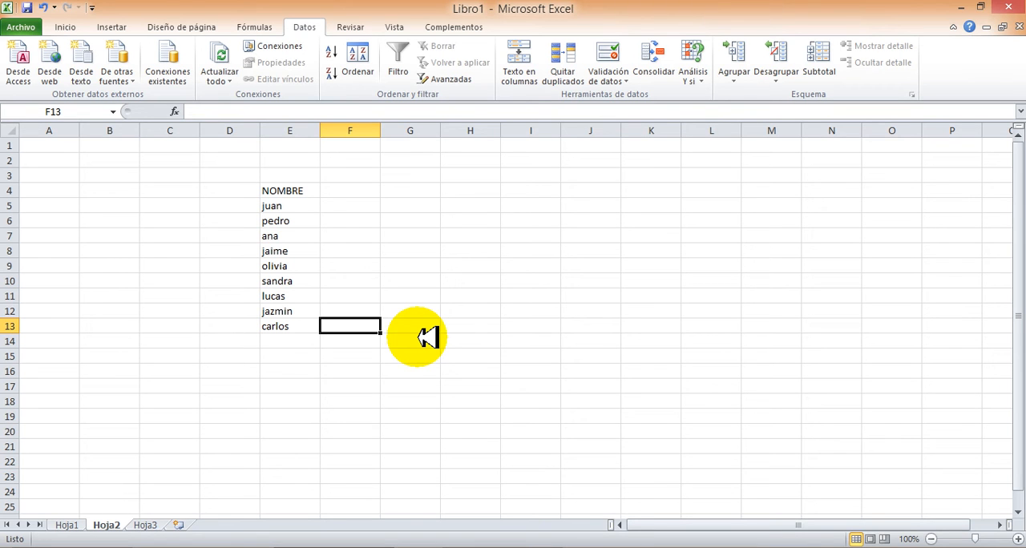
left_click(352, 193)
left_click(351, 207)
left_click(349, 222)
left_click(350, 236)
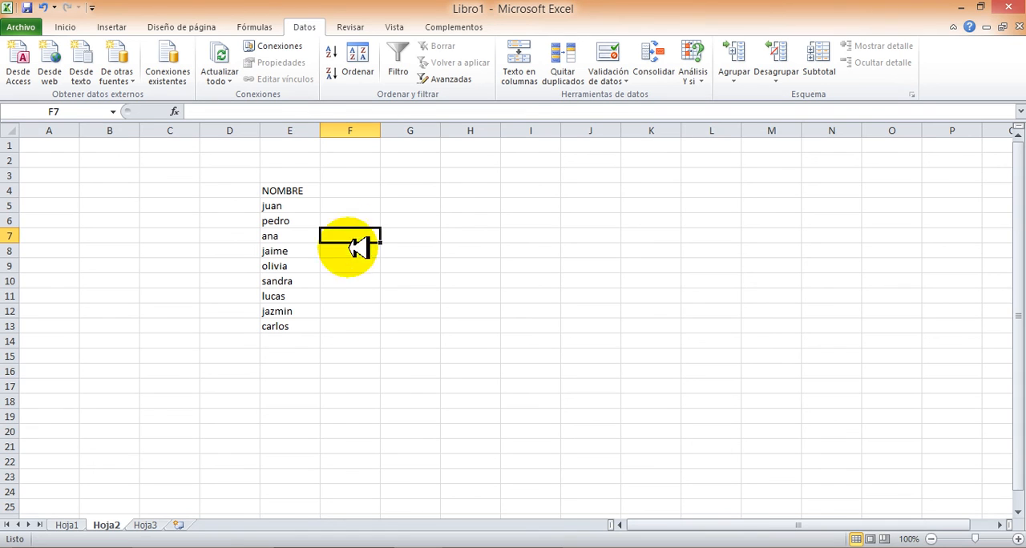
left_click(351, 206)
left_click(356, 252)
left_click(353, 208)
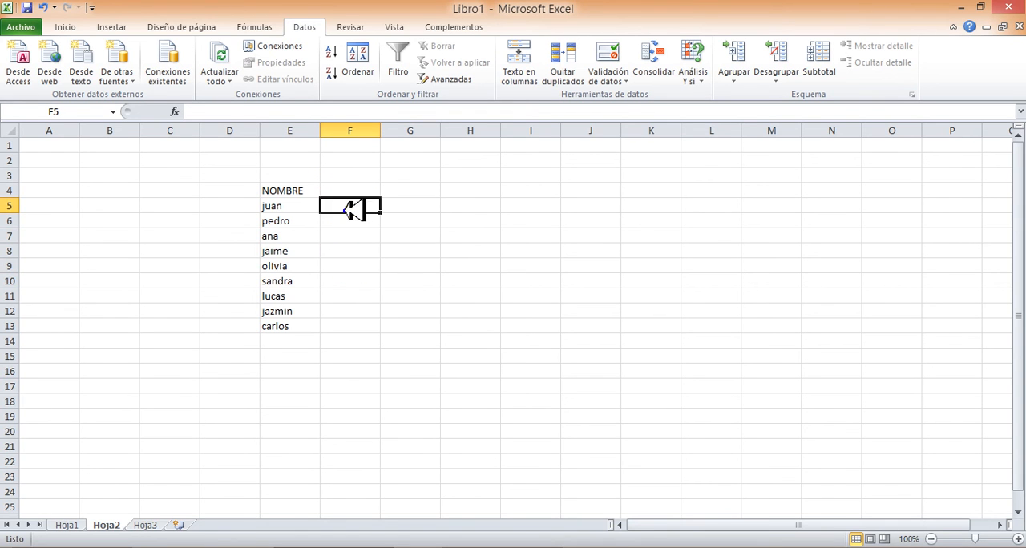
Enter the header NOTAS in F4, beside the NOMBRE header
left_click(350, 191)
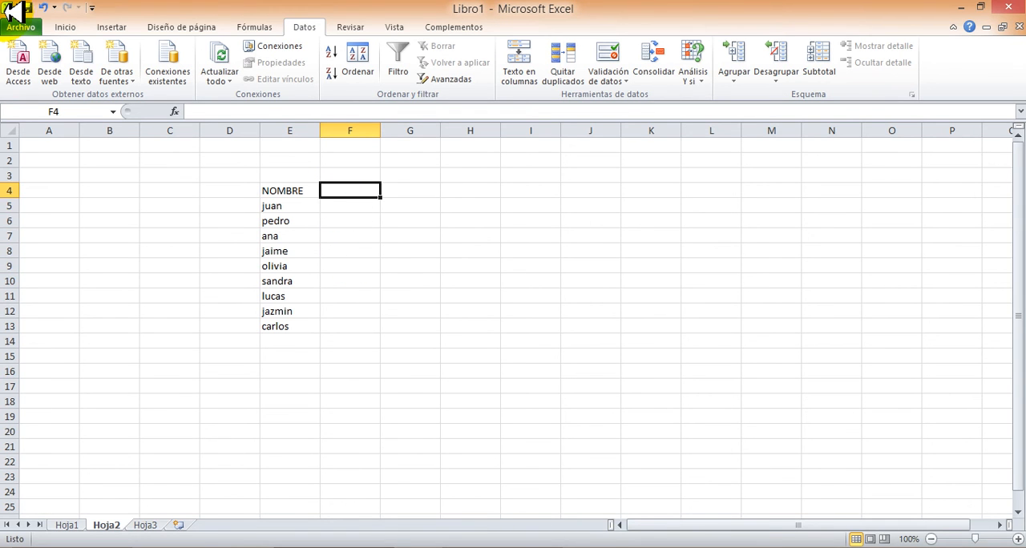
type("NOTO")
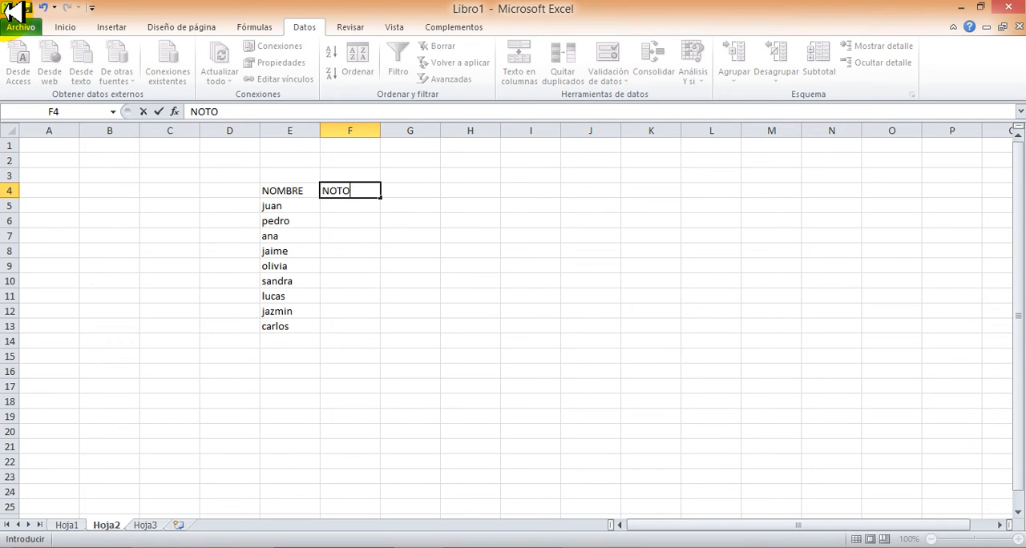
key("Return")
key("Return")
key("Return")
key("Return")
key("Return")
key("Return")
key("Return")
key("Return")
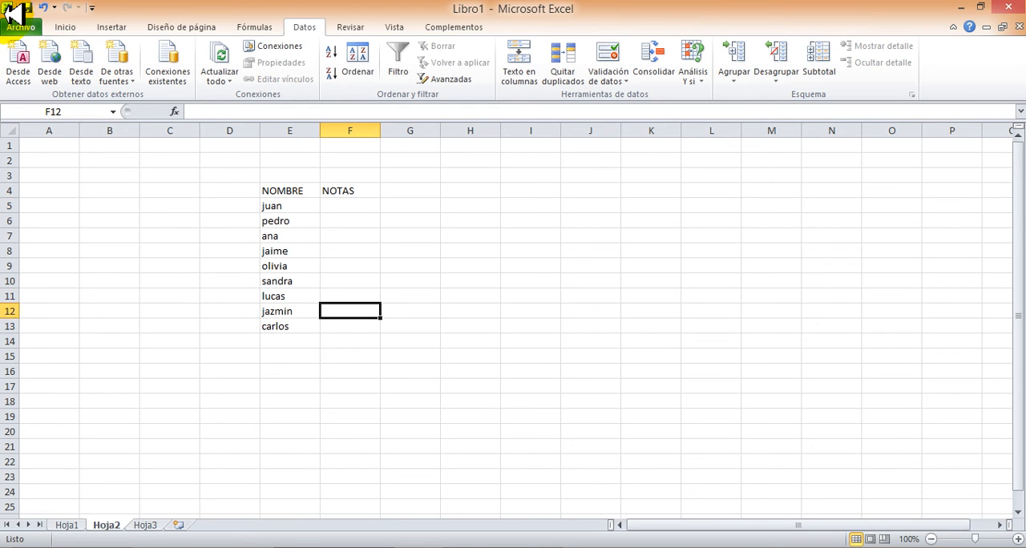
key("Return")
key("Up")
key("Up")
key("Up")
key("Up")
key("Up")
key("Up")
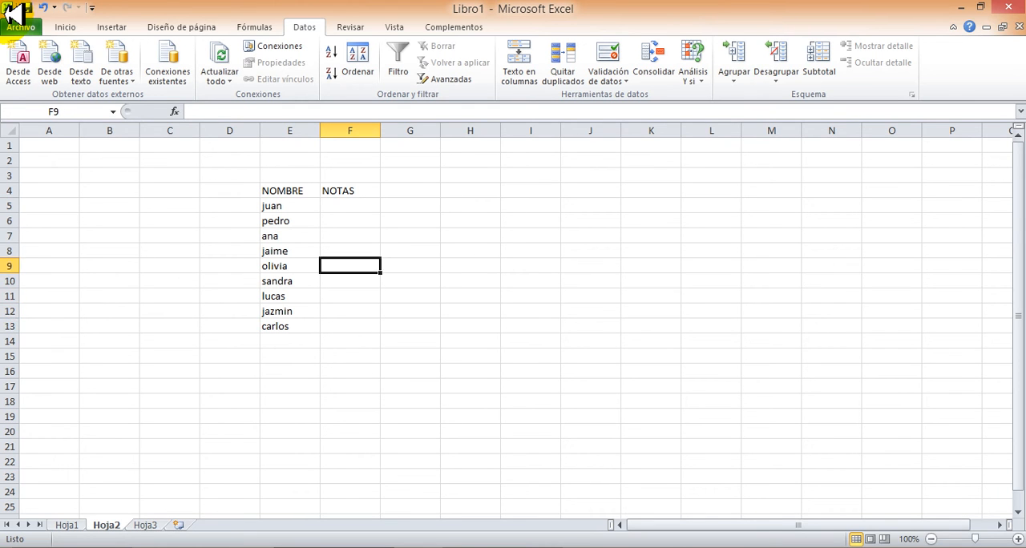
key("Up")
key("Up")
key("Down")
key("Down")
key("Down")
key("Down")
key("Down")
key("Down")
key("Down")
key("Down")
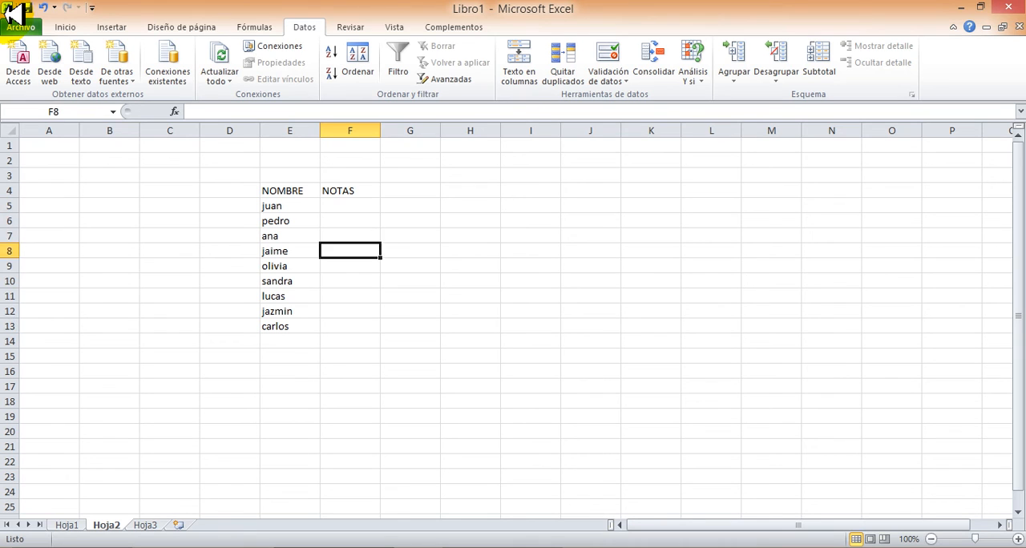
key("Up")
key("Up")
key("Up")
key("Up")
key("Up")
key("Up")
key("Up")
key("Up")
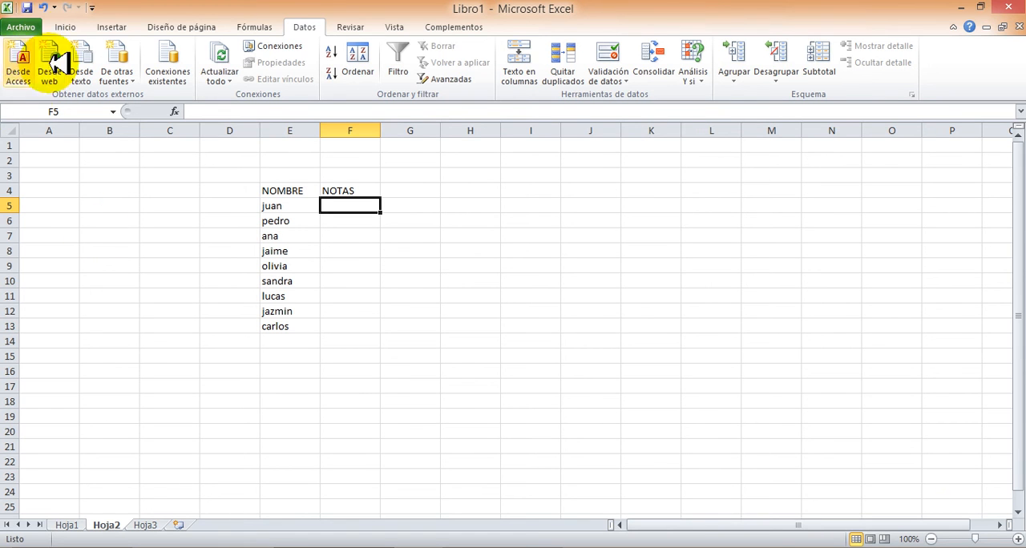
Start a data validation rule on the NOTAS cells F5:F13 that allows only Número entero values
left_click_drag(343, 206, 367, 323)
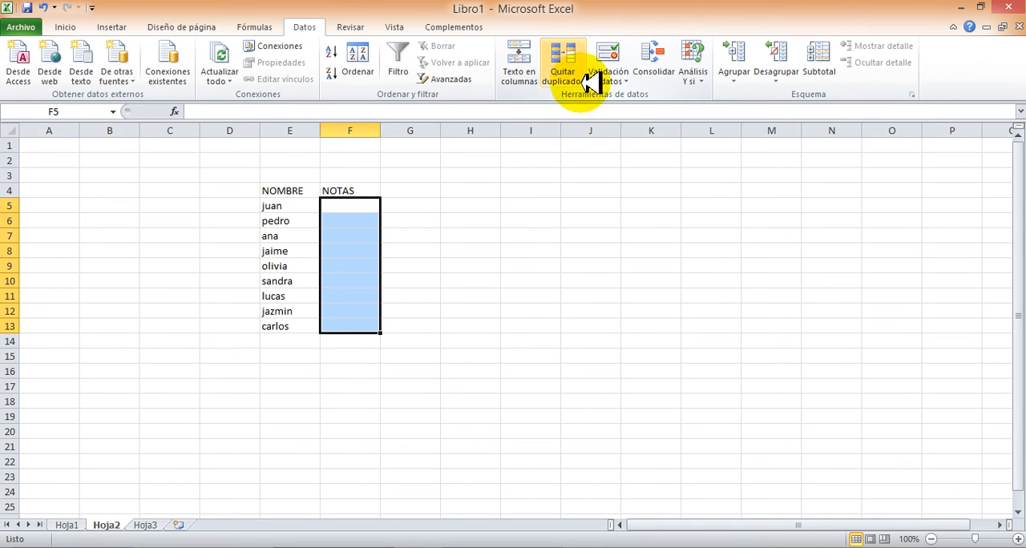
left_click(633, 77)
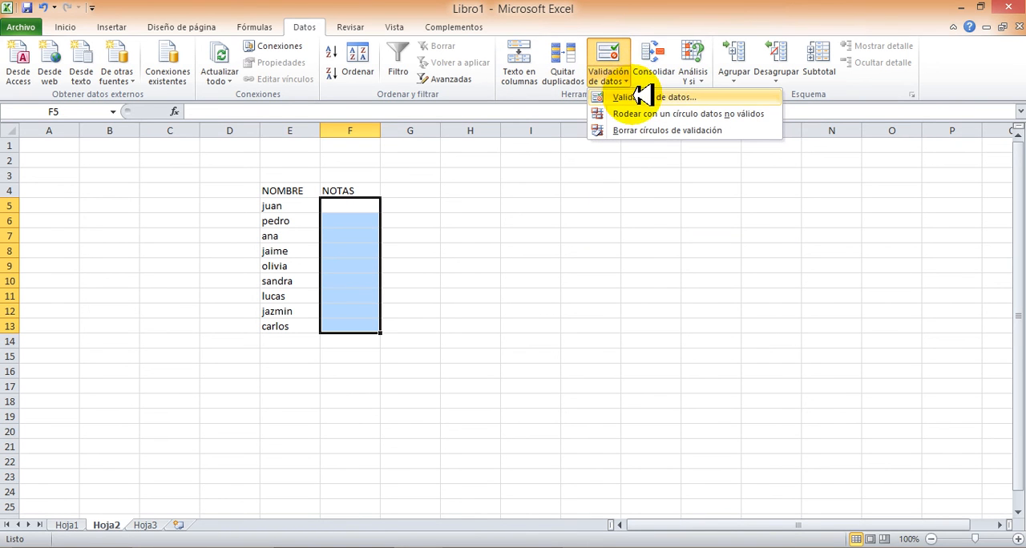
left_click(642, 97)
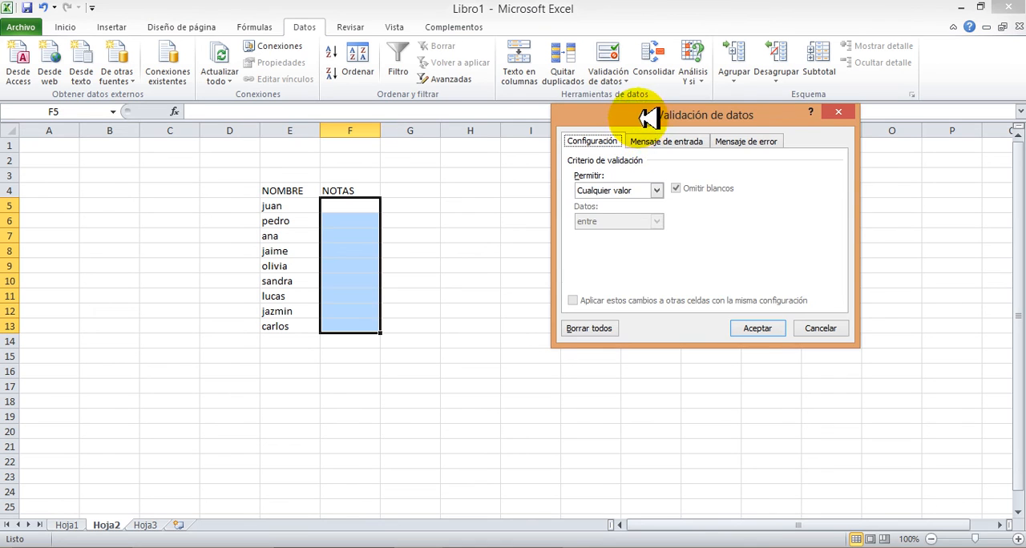
left_click_drag(649, 116, 591, 97)
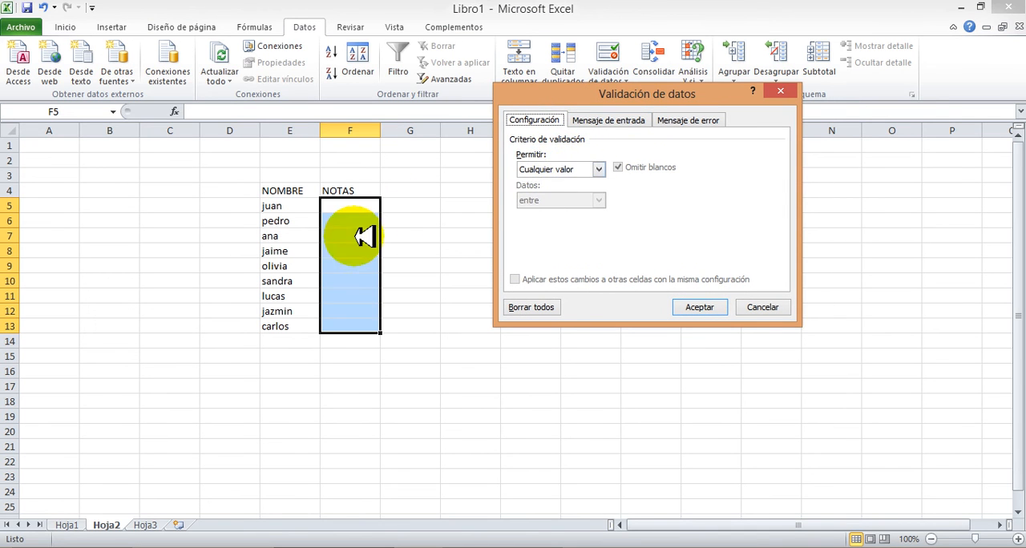
left_click(599, 166)
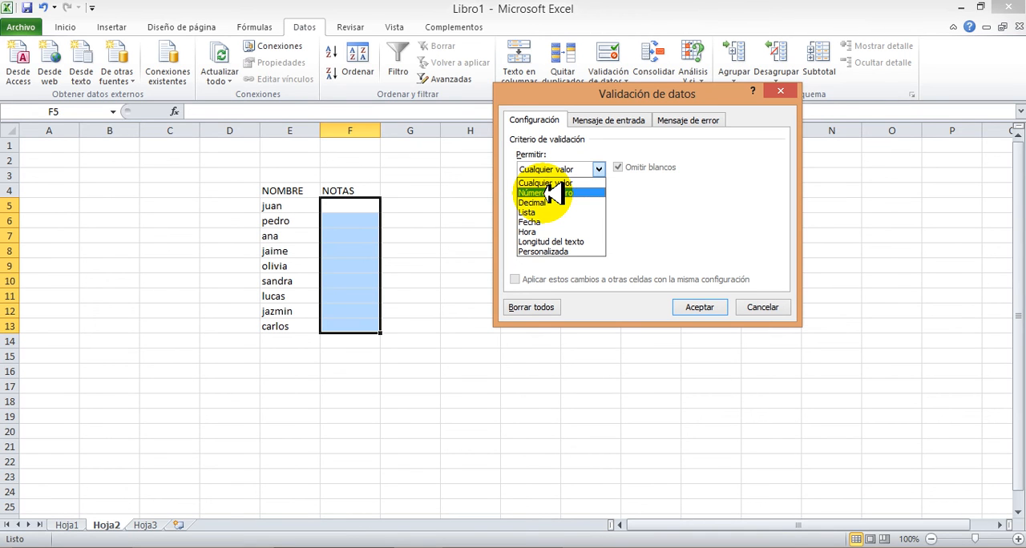
left_click(553, 192)
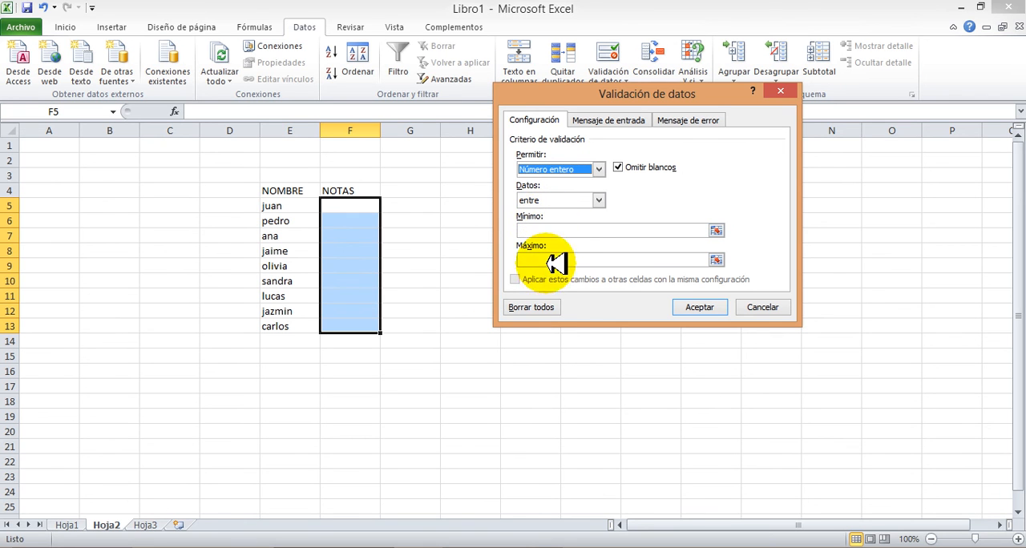
Limit the validation rule to values between 0 and 100 and apply it
left_click(568, 230)
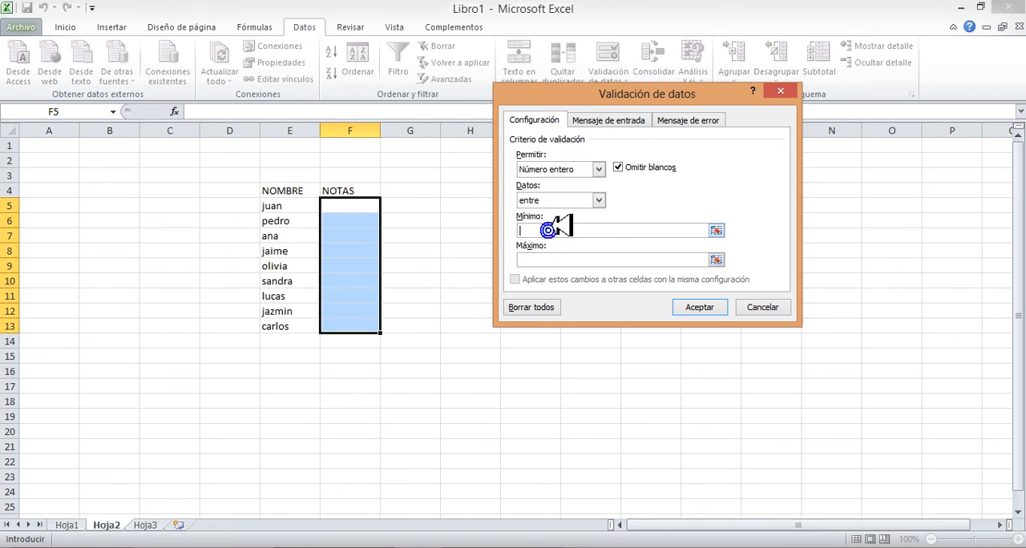
type("0")
left_click(561, 258)
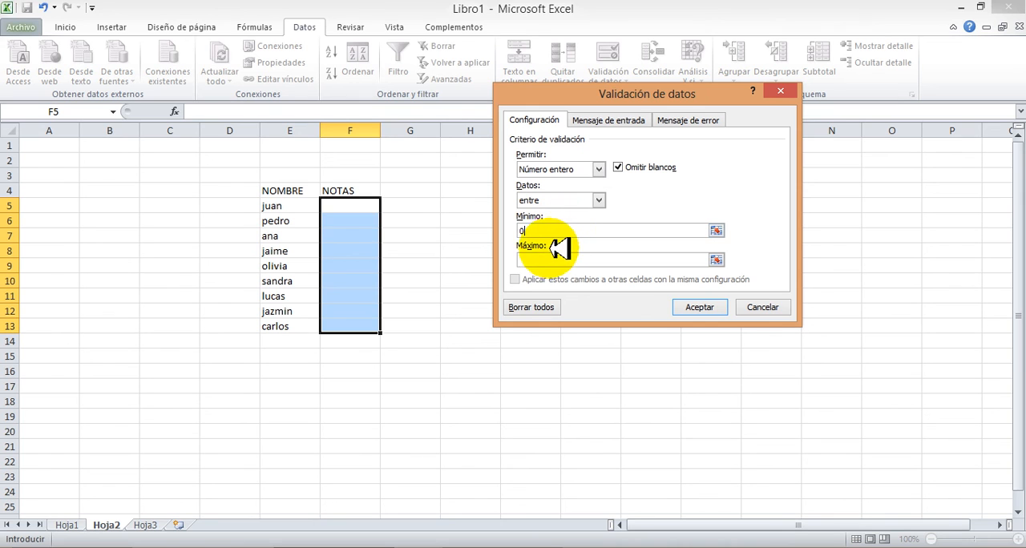
type("100")
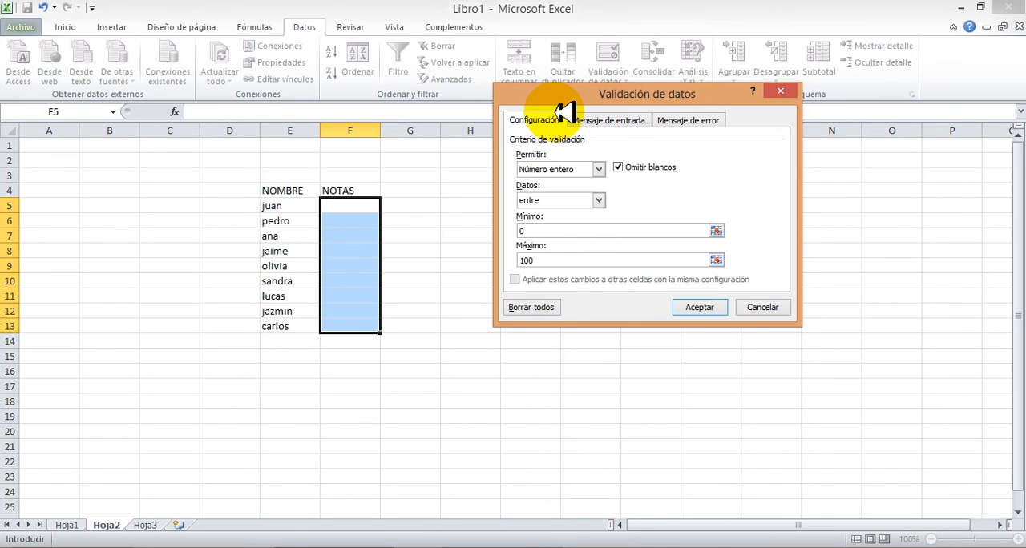
left_click(696, 307)
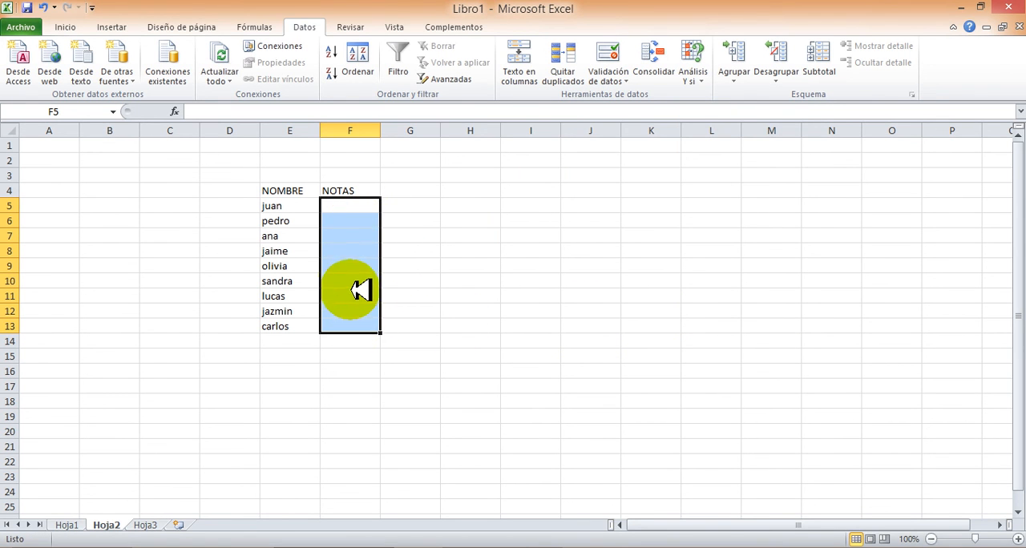
Apply all borders to the NOTAS cells F5:F13
left_click(65, 27)
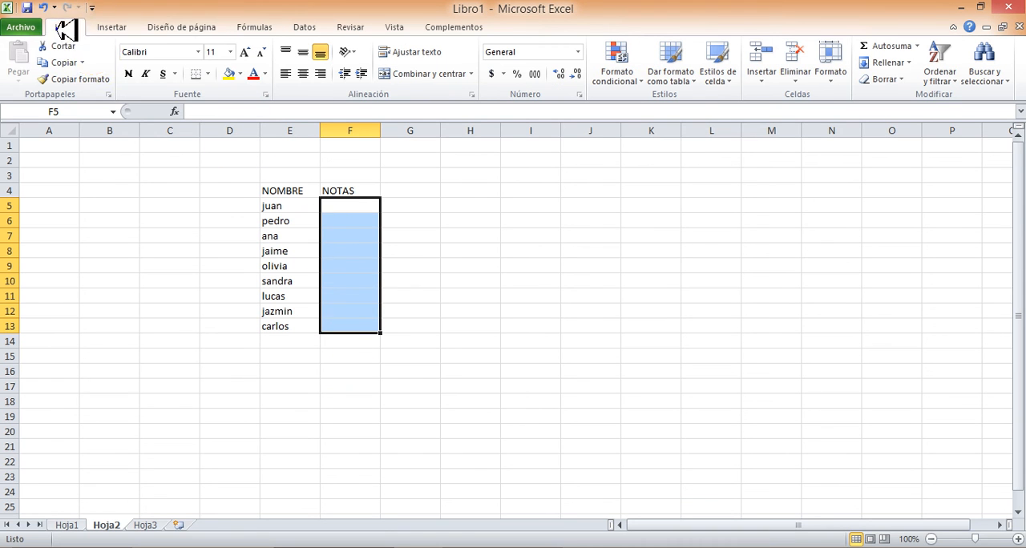
left_click(208, 74)
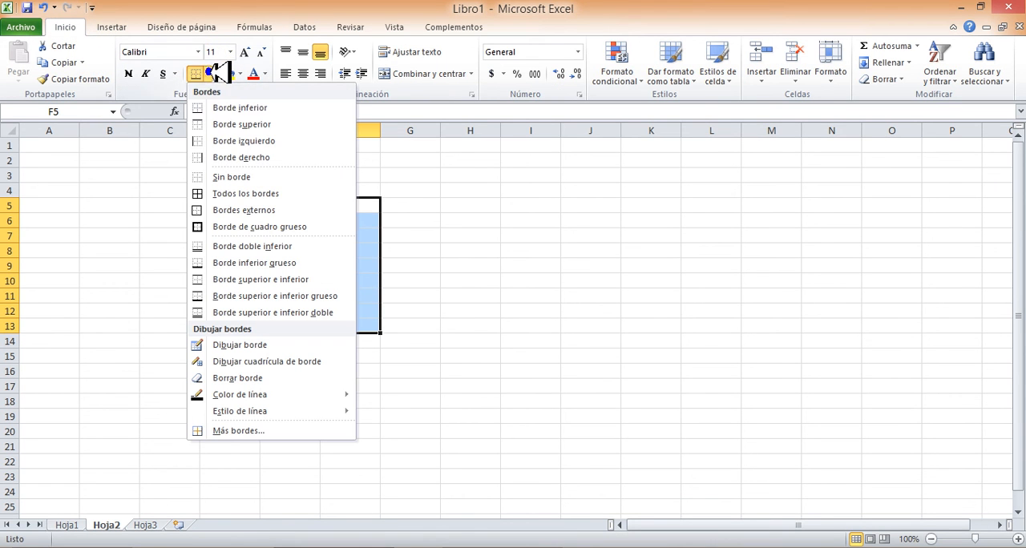
left_click(234, 194)
left_click(480, 237)
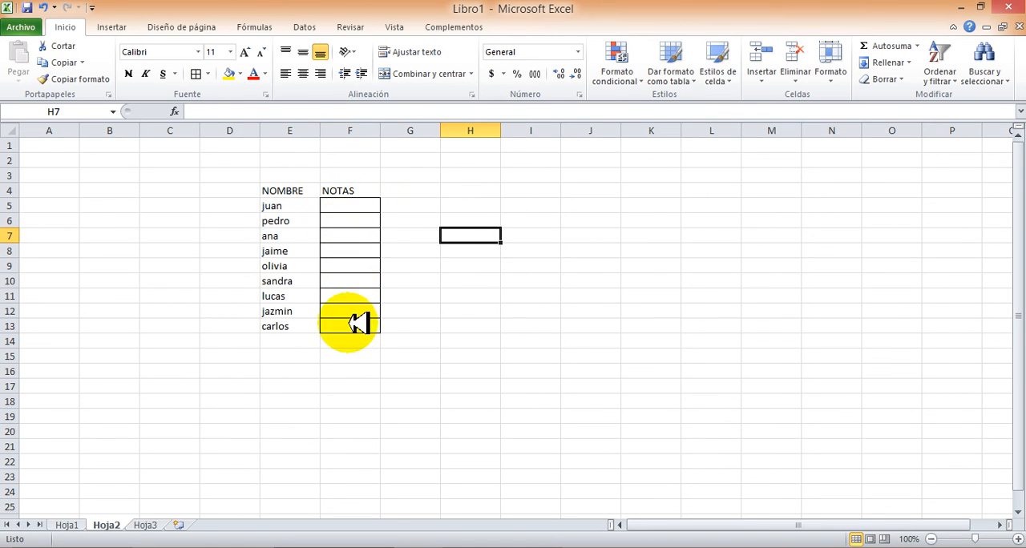
Test the validation in F5 by trying to enter the invalid values WEER and ,...@
left_click(353, 206)
type("WE")
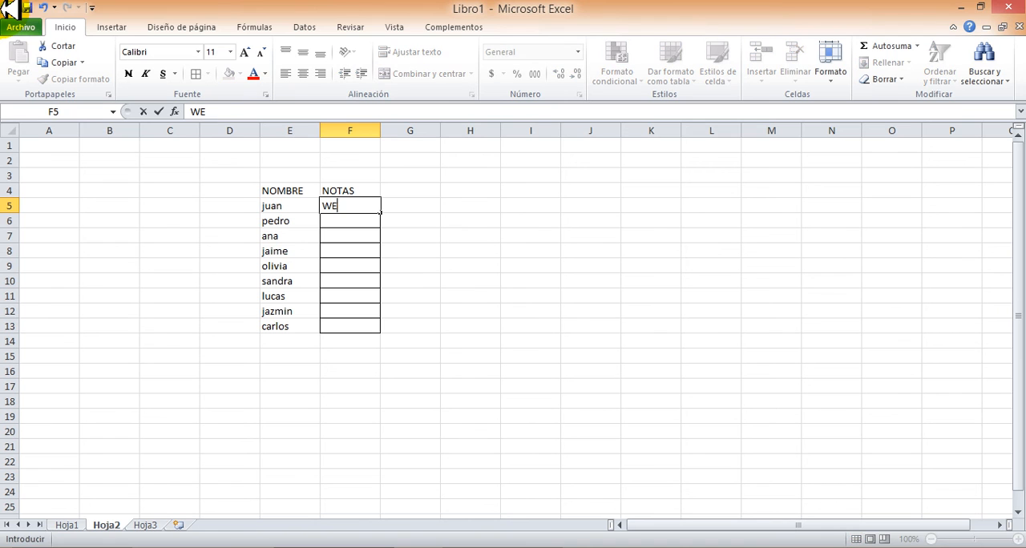
type("ER")
key("Return")
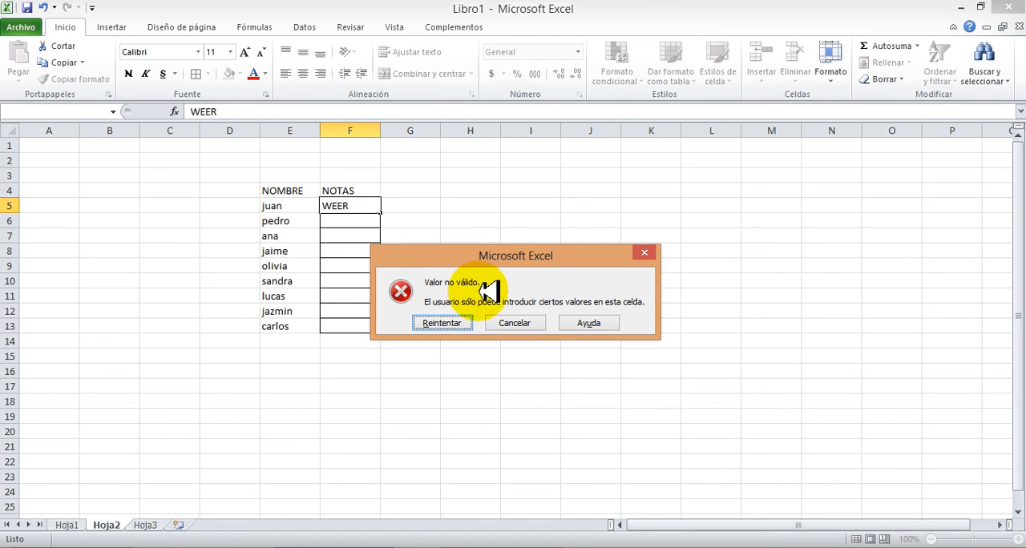
left_click(447, 323)
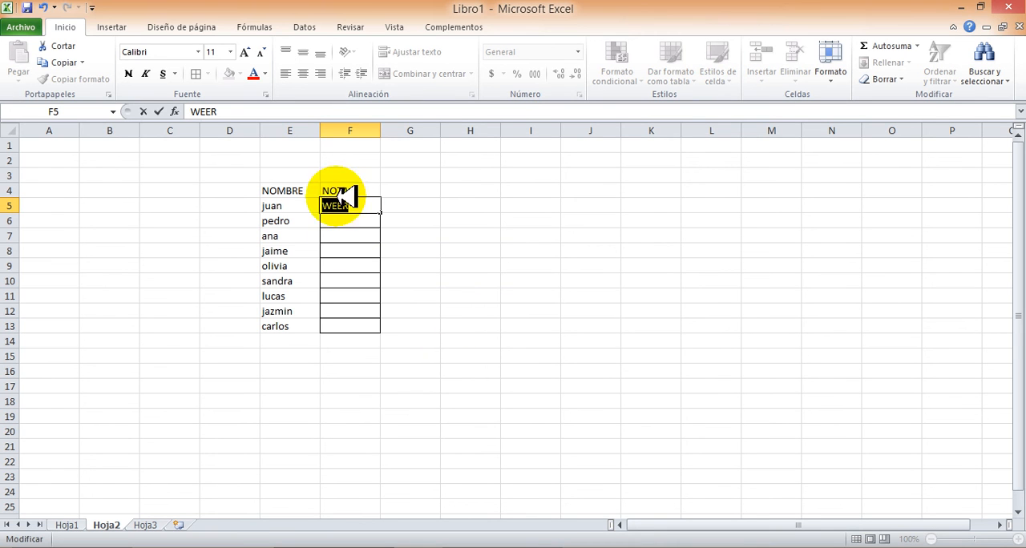
key("BackSpace")
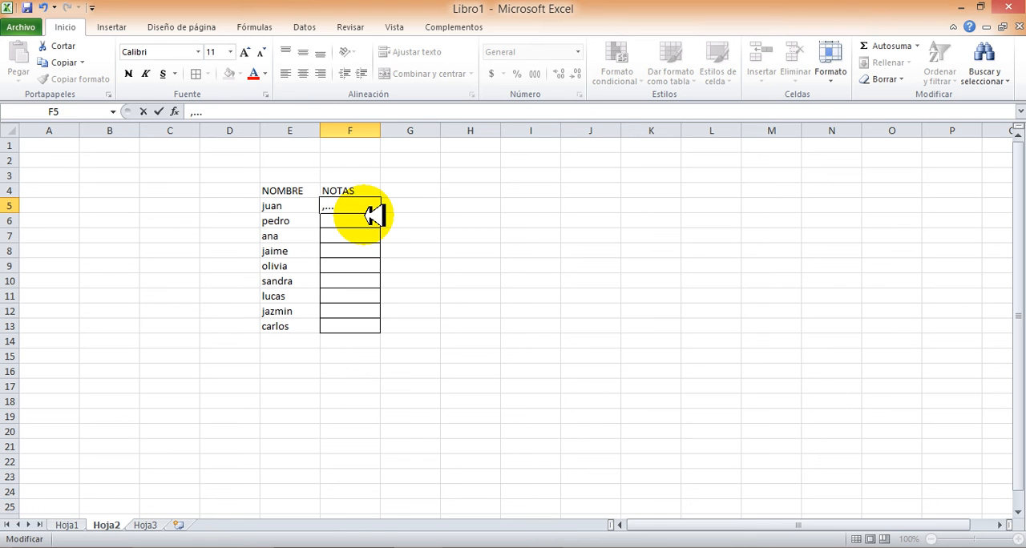
key("Return")
left_click(446, 323)
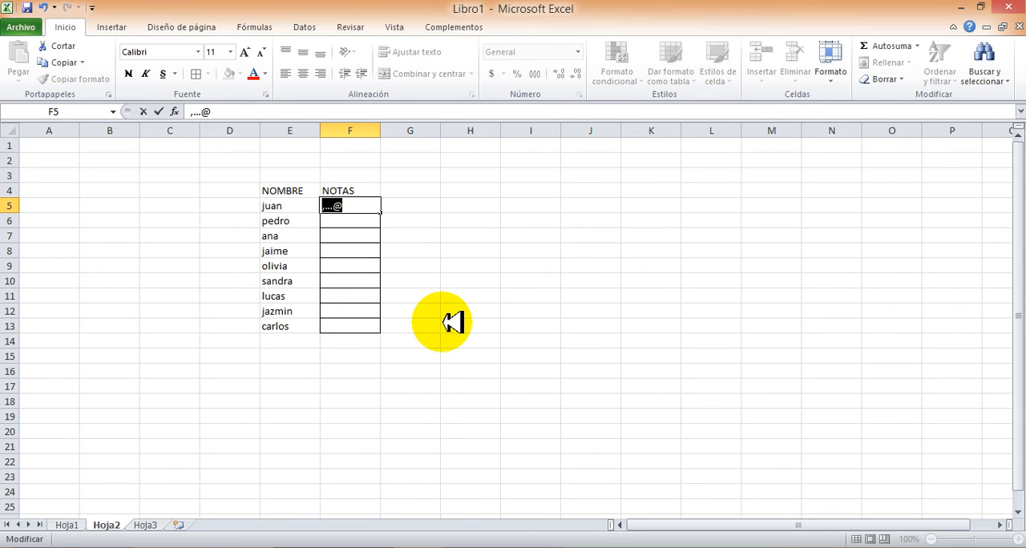
Enter the grade 10 in F5 and the grade 23 in F6
type("10")
key("Return")
type("23")
key("Return")
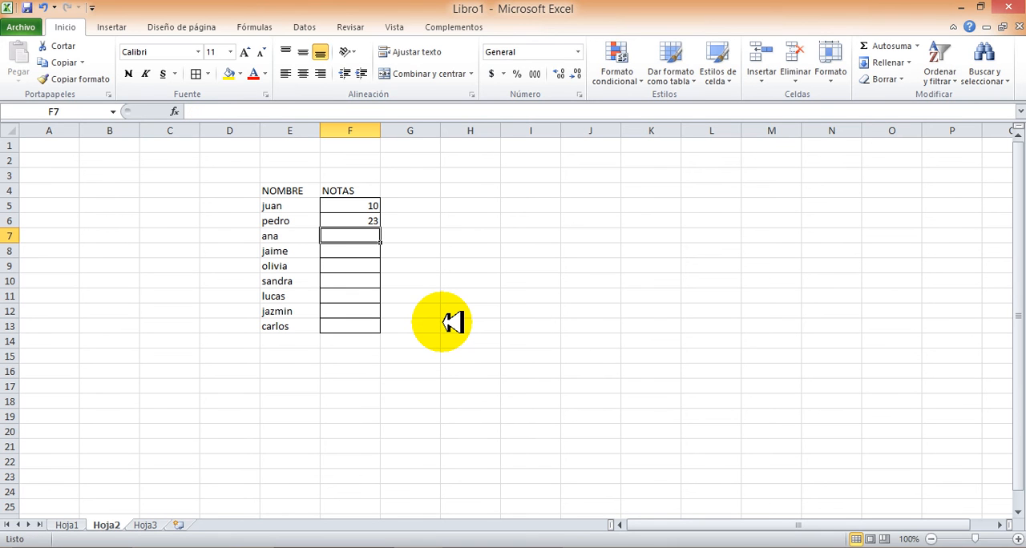
Enter the grade 90 in F7, test the out-of-range grade 110 in F8, and replace it with 100
type("90")
key("Return")
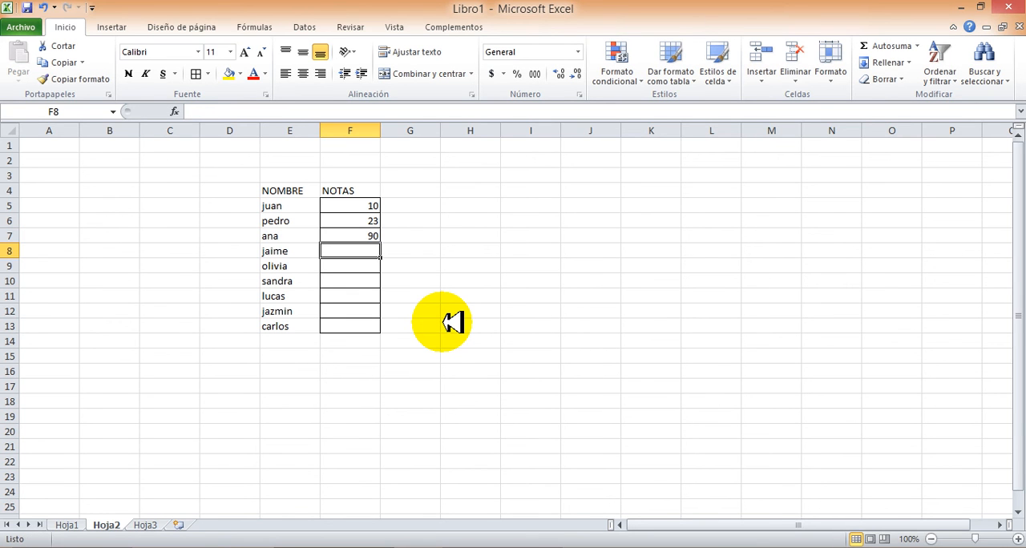
type("110")
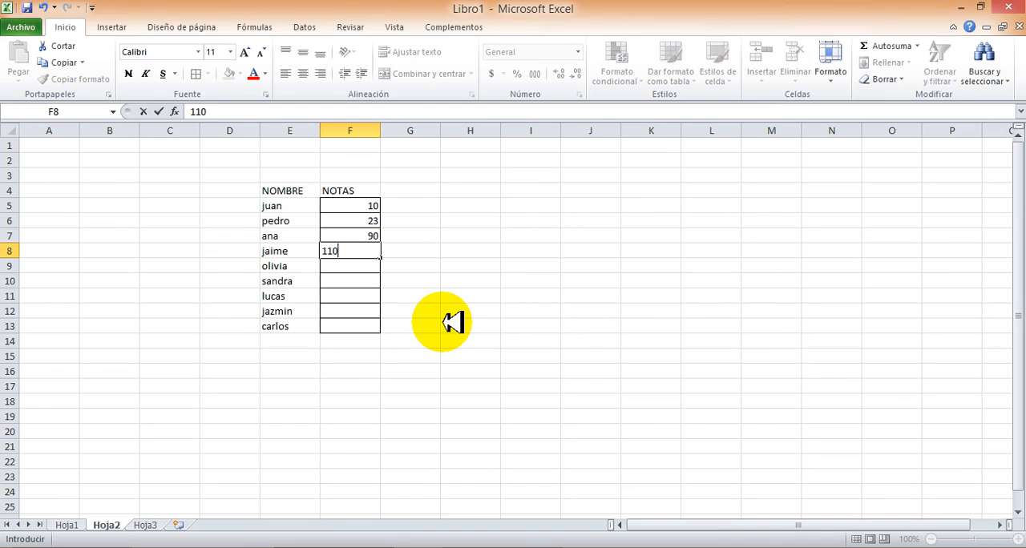
key("Return")
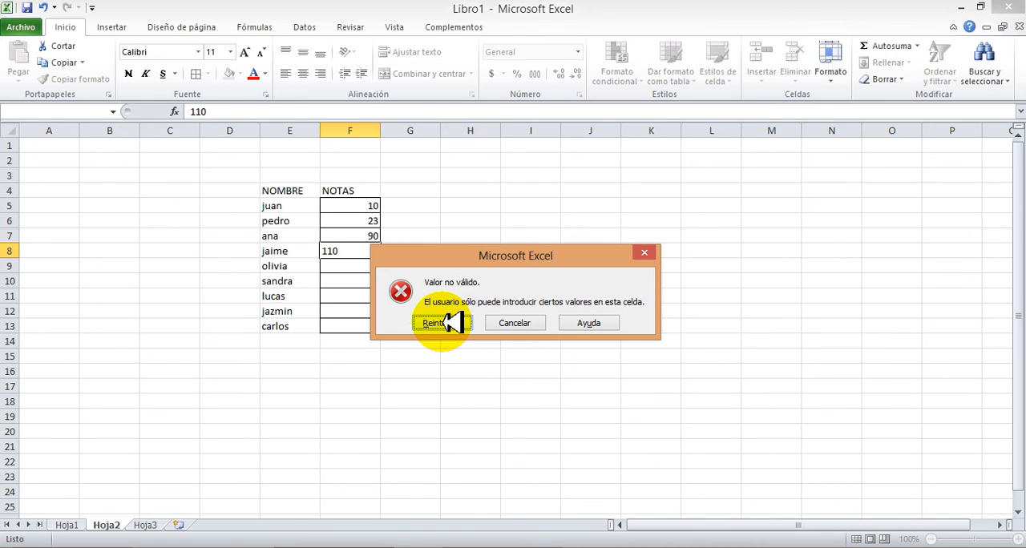
left_click(437, 323)
type("1")
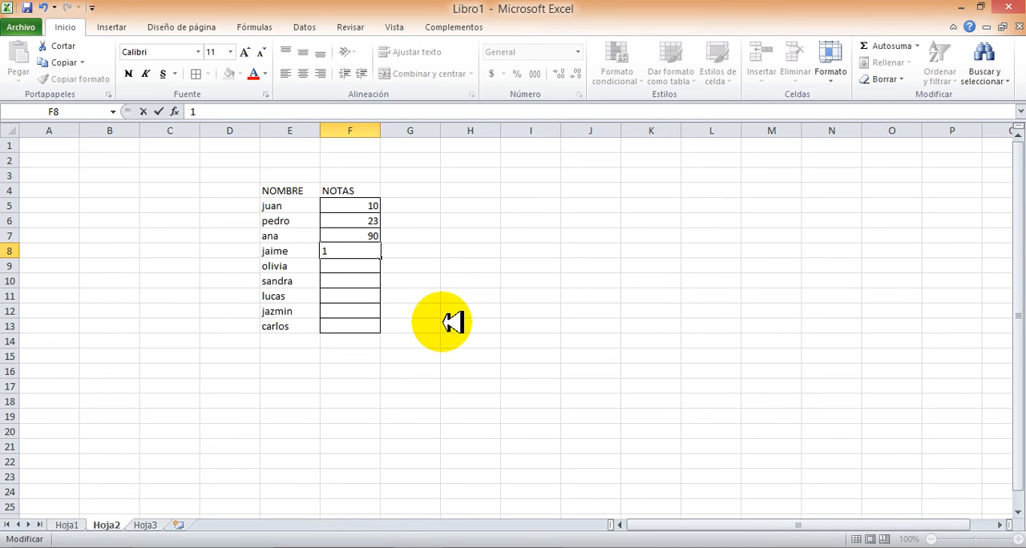
key("Return")
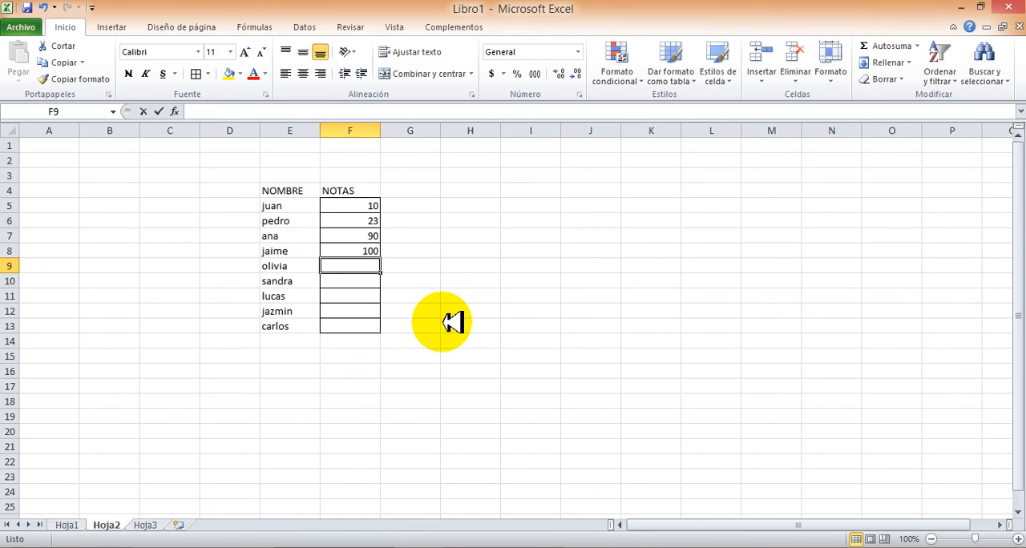
Enter the remaining grades 23, 90, 20, 12 and 80 in cells F9 to F13
type("23")
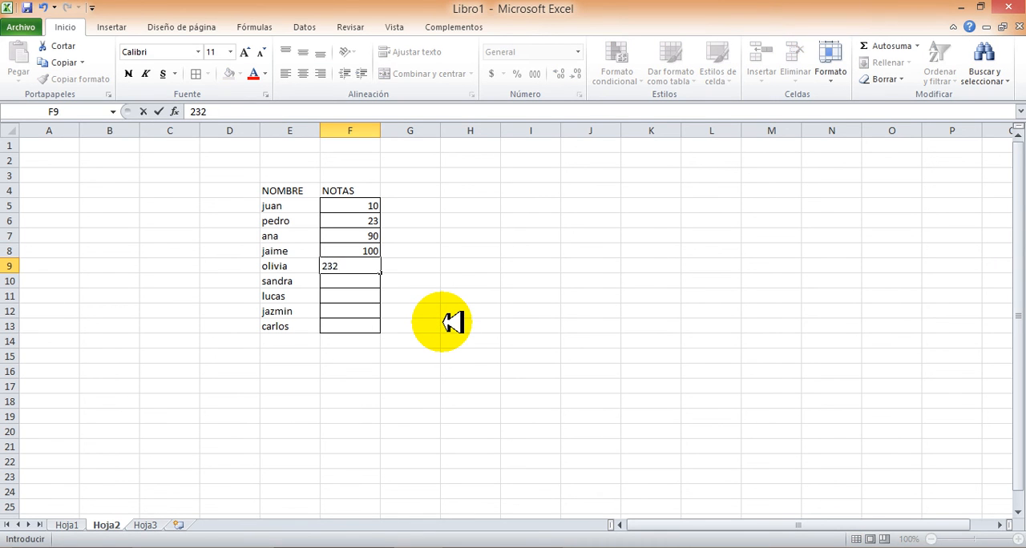
key("Return")
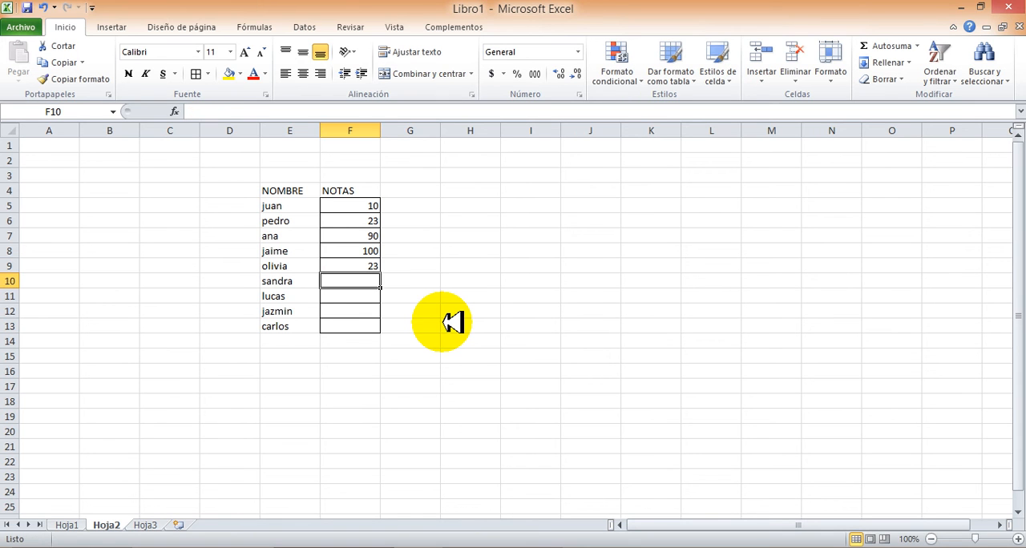
type("90")
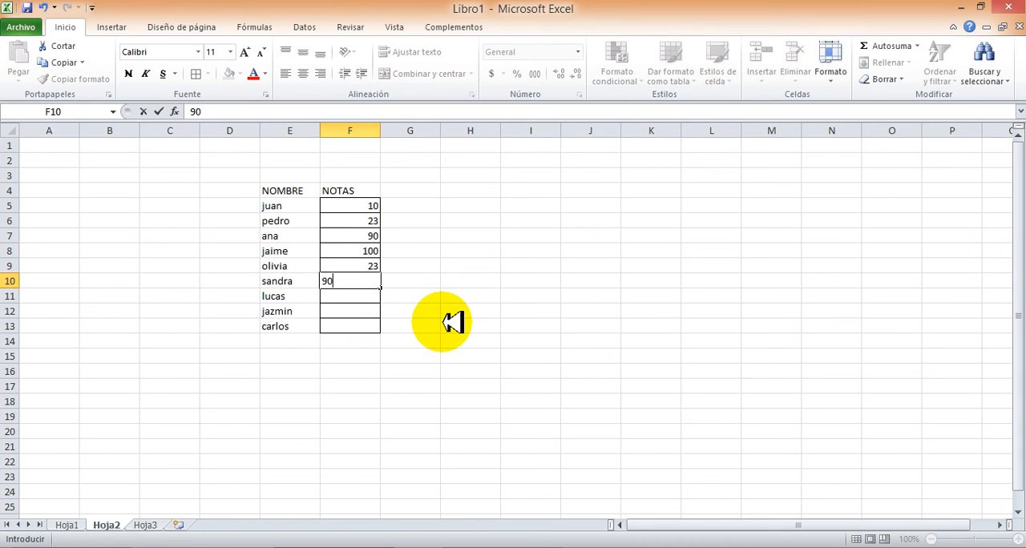
key("Return")
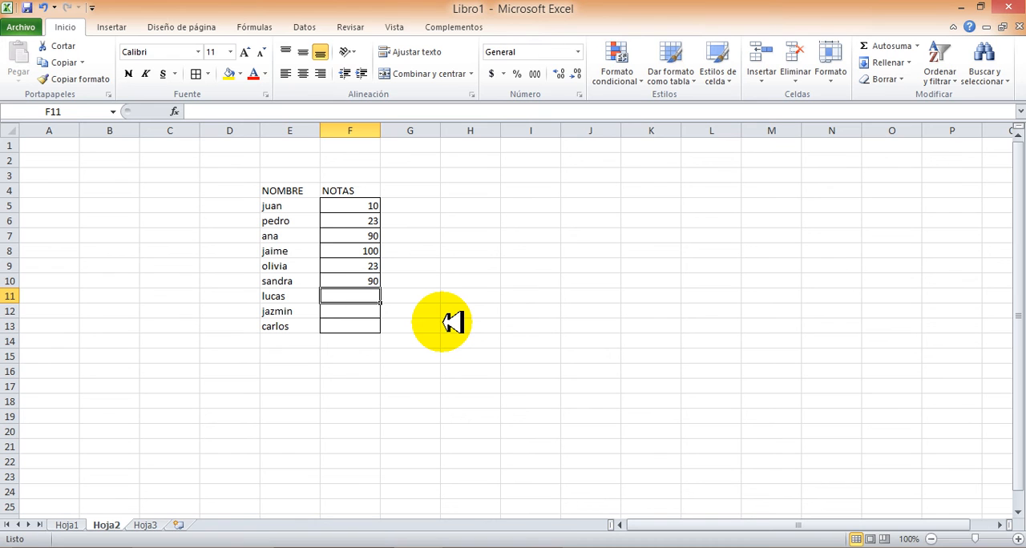
type("20")
key("Return")
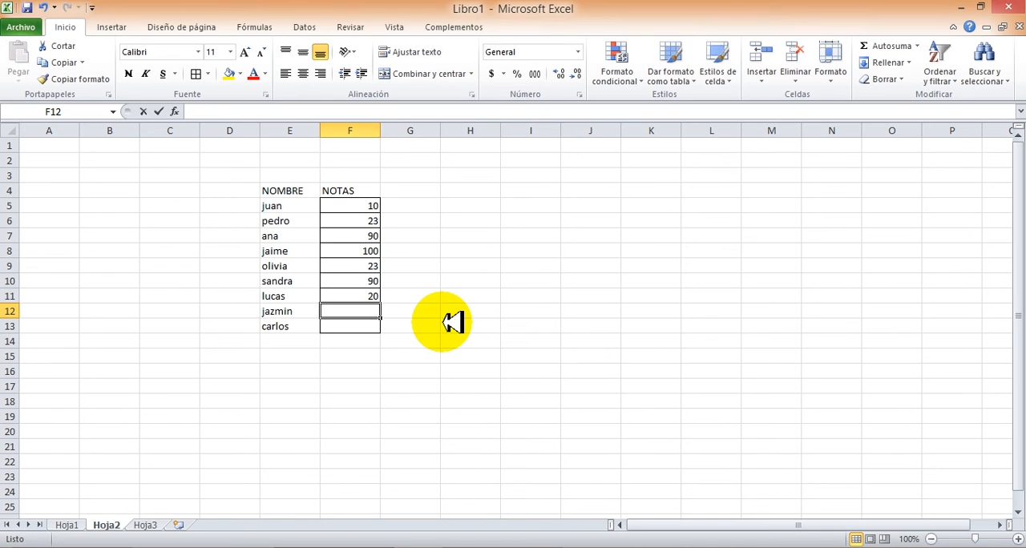
type("12")
key("Return")
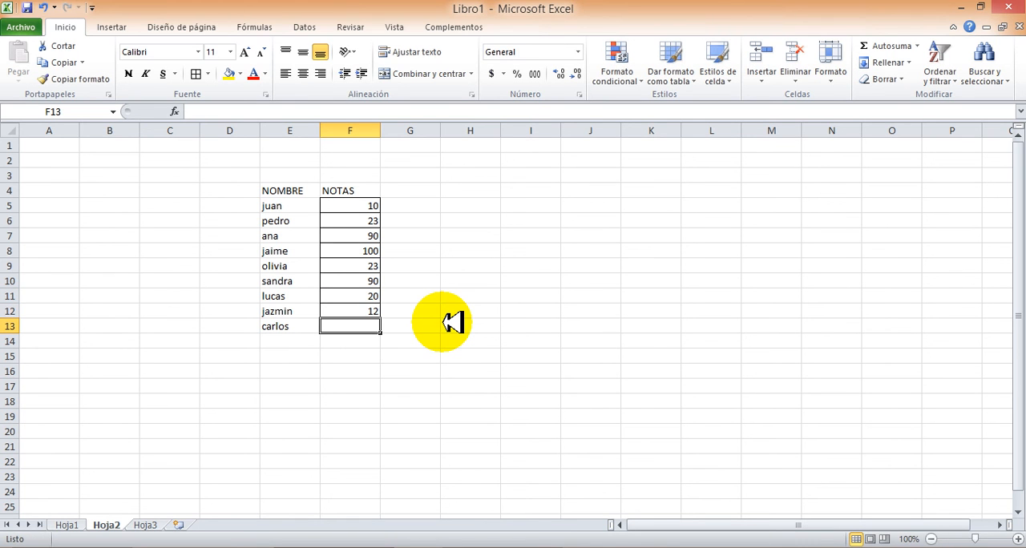
type("80")
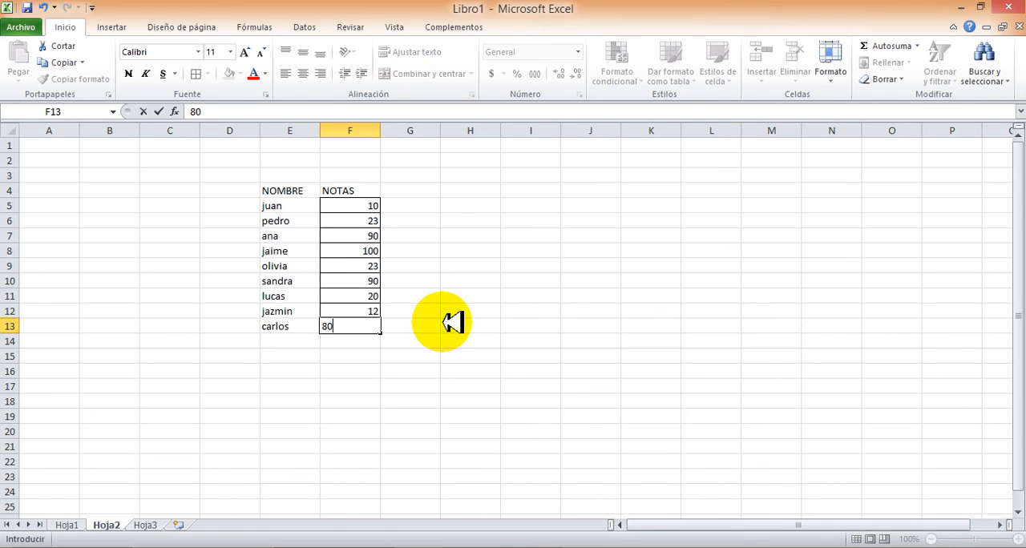
key("Return")
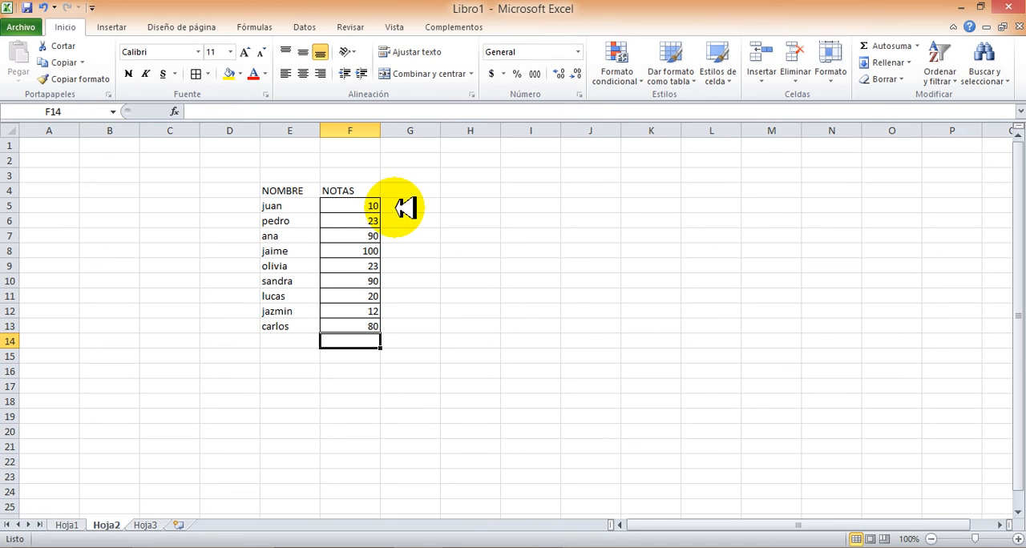
Add the column header ESTRATO in cell G4, beside NOTAS
left_click(408, 190)
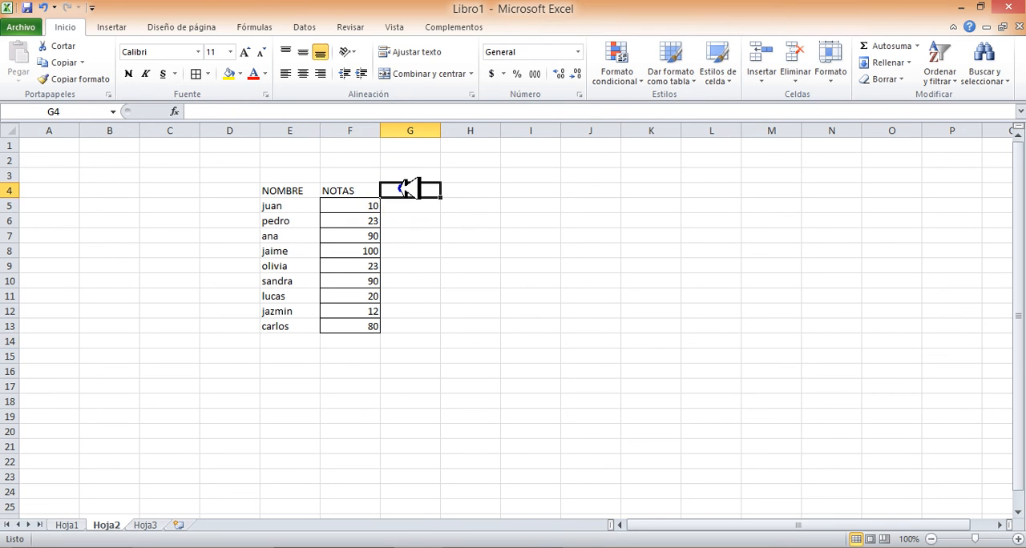
type("ESTRATO")
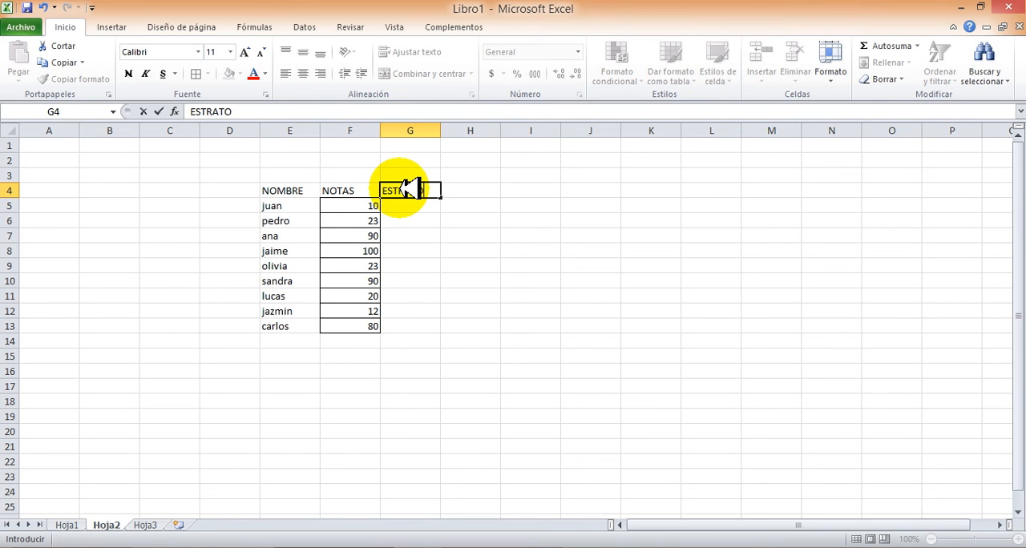
key("Return")
Fill G5:G13 with arbitrary text and numbers such as ERR, EFE, 343, 33434 and 2EED, and clear the whole range
type("ERR")
key("Return")
type("EFE")
key("Return")
type("343")
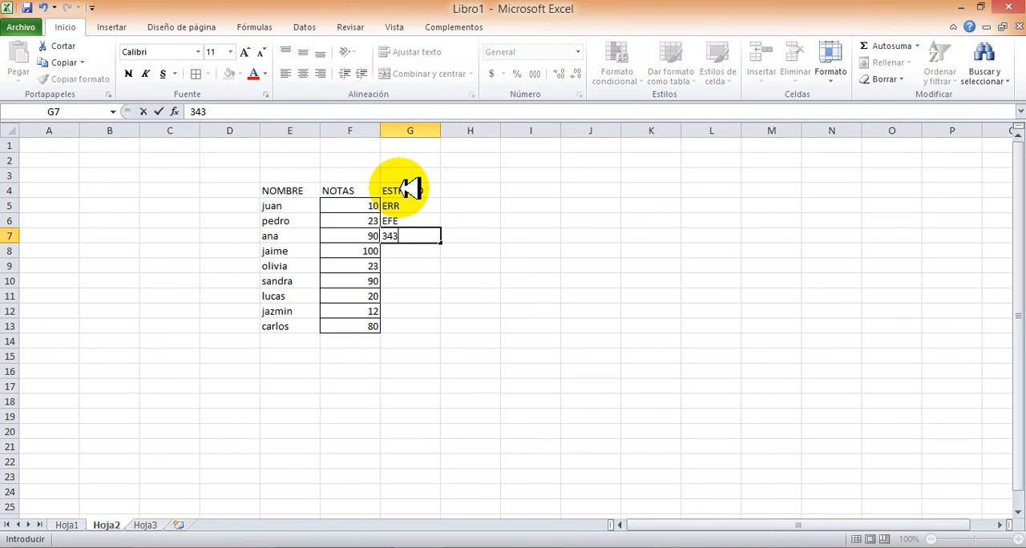
key("Return")
type("33434")
key("Return")
type("23434")
key("Return")
type("343")
key("Return")
type("2EED")
key("Return")
type("EFE")
key("Return")
type(".,")
key("Return")
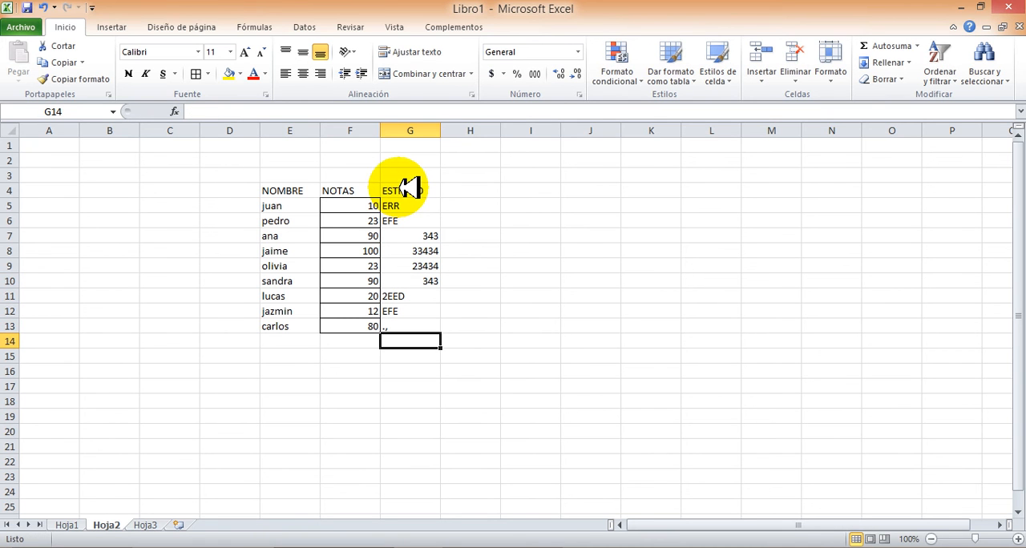
left_click_drag(406, 210, 415, 325)
key("Delete")
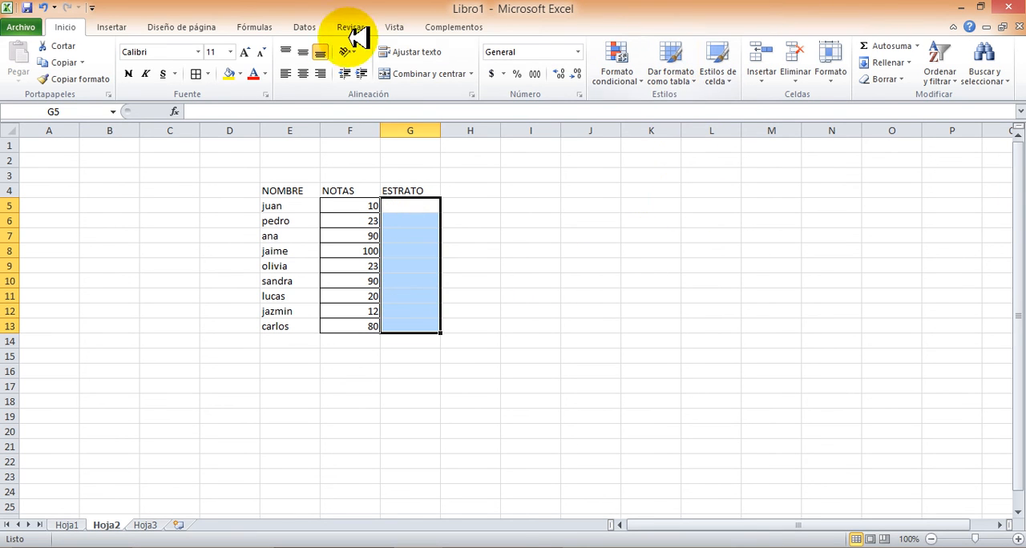
Apply a list data validation to the ESTRATO cells G5:G13 with the source values 1;2;3;4;5;6
left_click(305, 27)
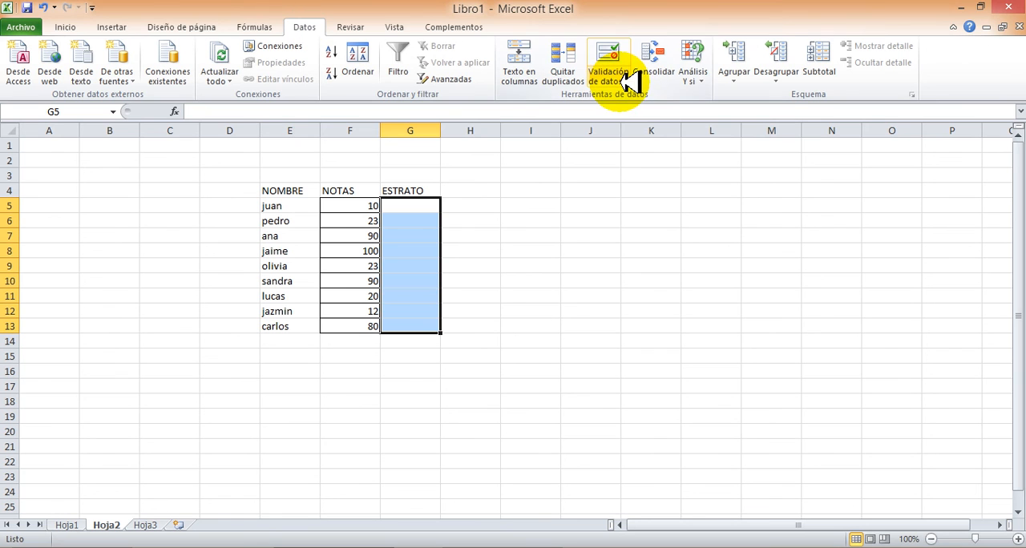
left_click(631, 81)
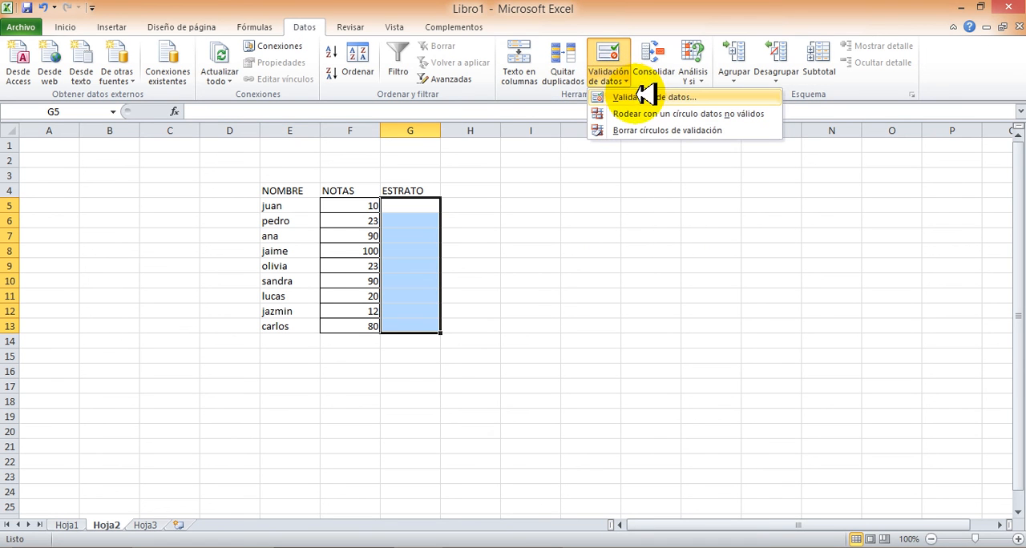
left_click(646, 100)
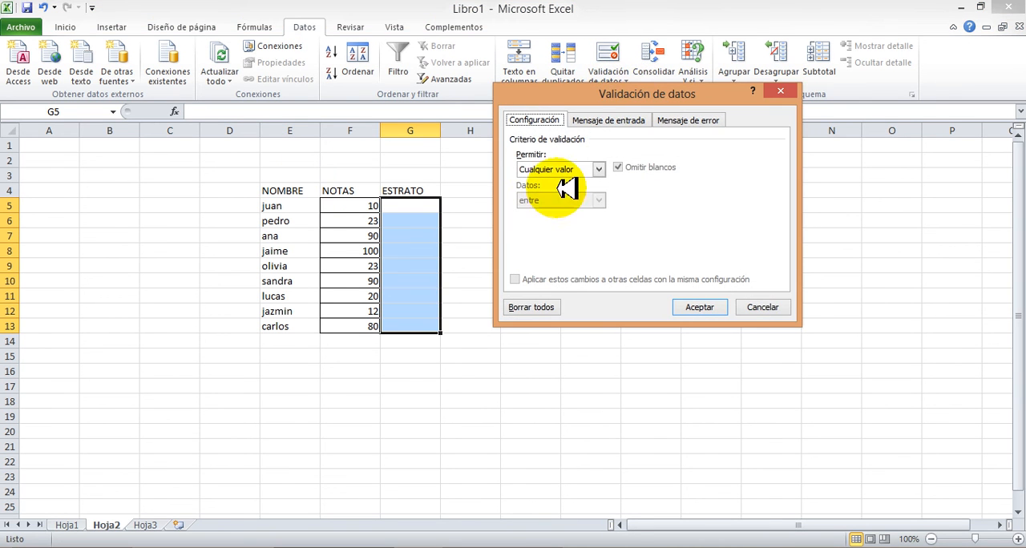
left_click(599, 170)
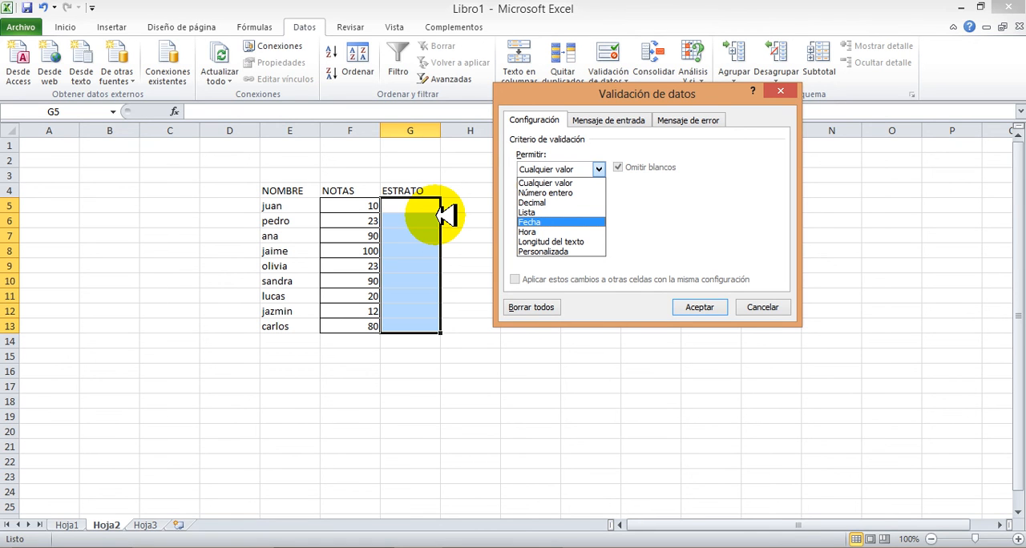
left_click(530, 212)
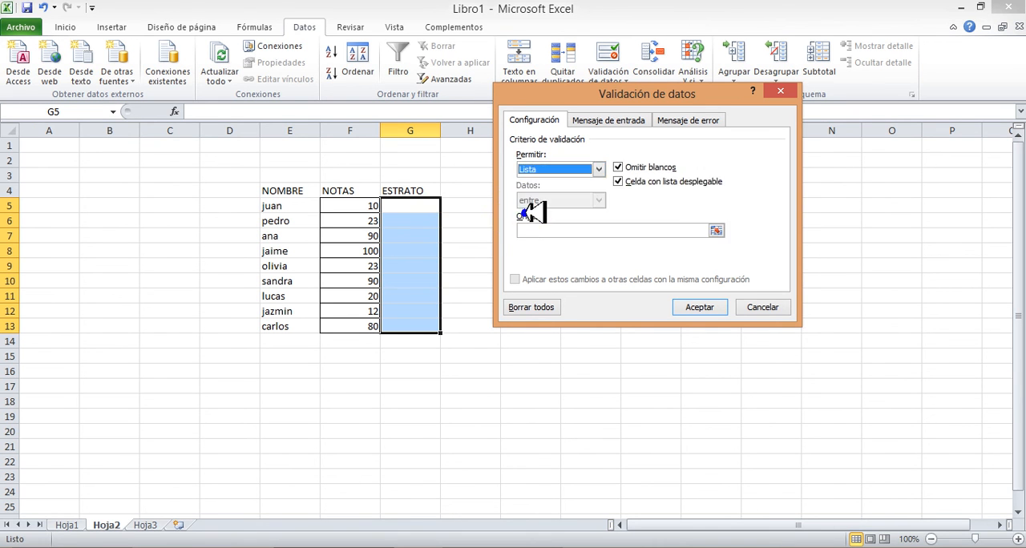
left_click(562, 230)
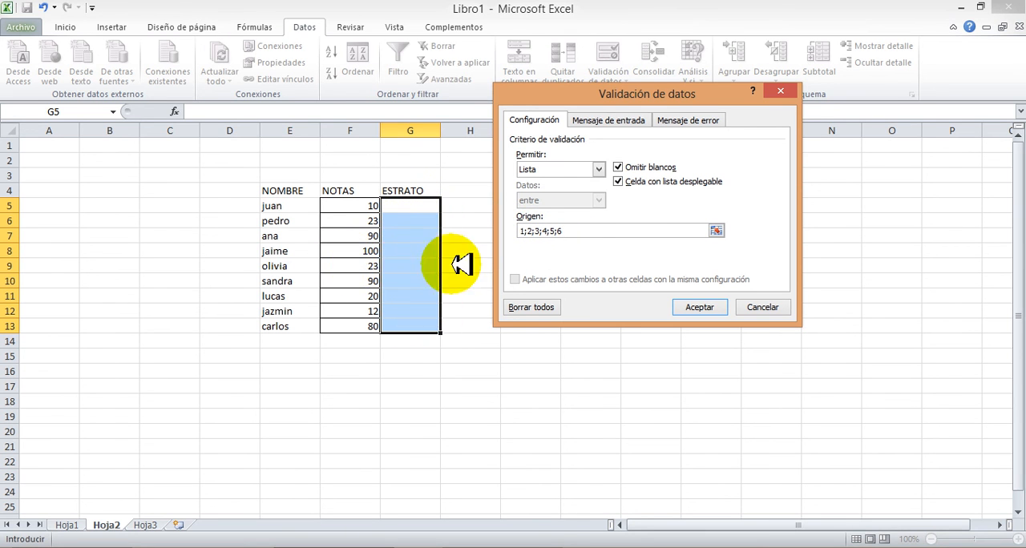
left_click(696, 309)
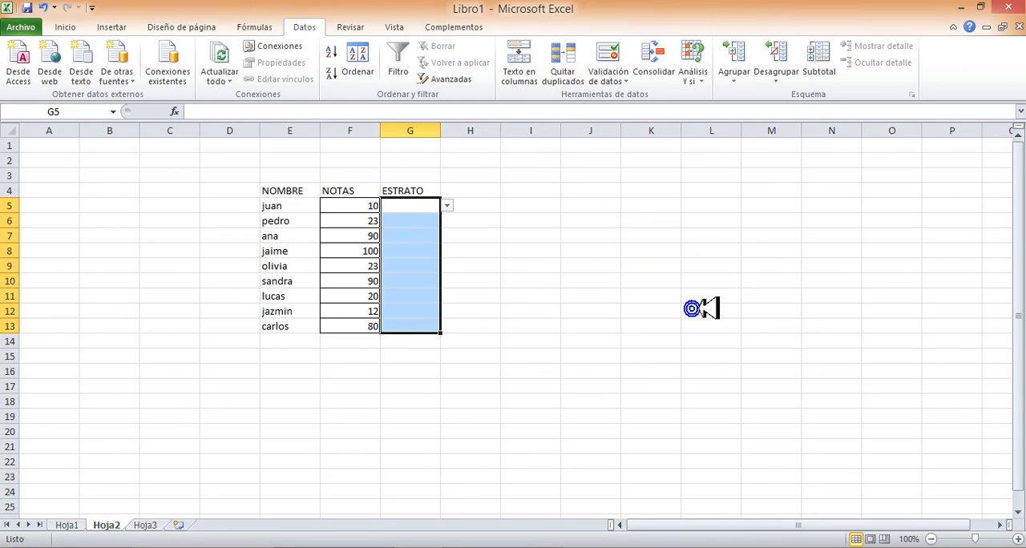
Check several ESTRATO cells for the drop-down list and choose 4 from it in both G10 and G11
left_click(433, 222)
left_click(433, 237)
left_click(425, 268)
left_click(414, 248)
left_click(412, 271)
left_click(414, 285)
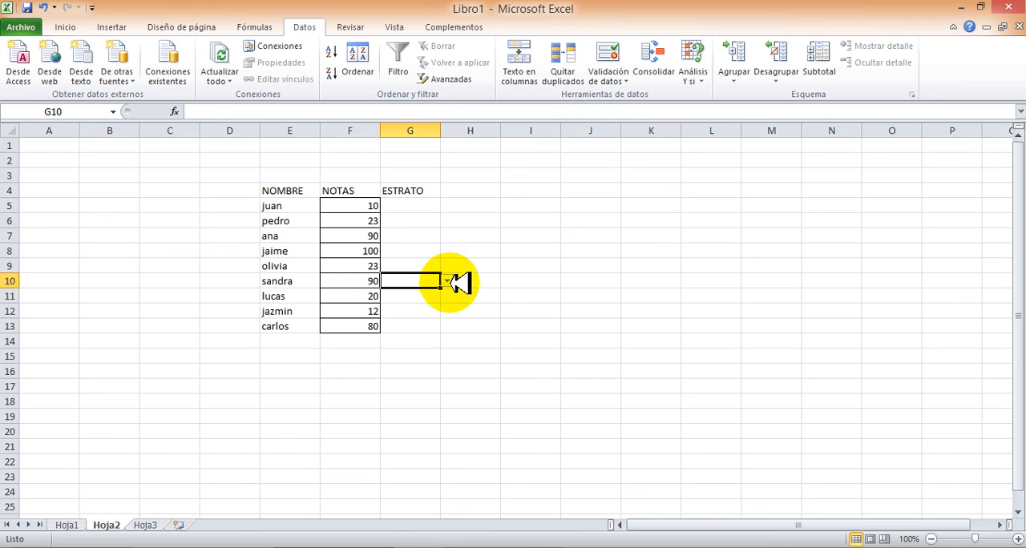
left_click(449, 281)
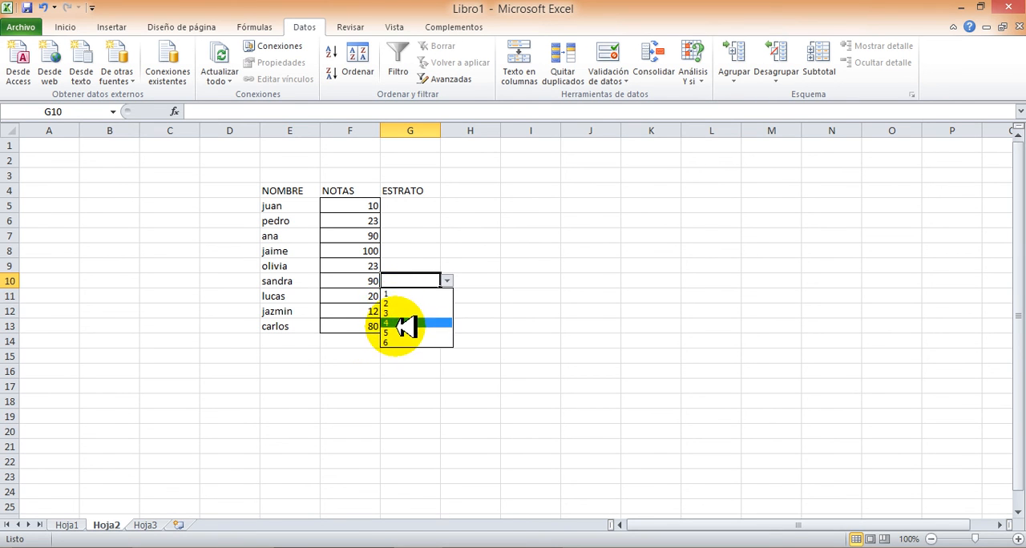
type("4")
left_click(426, 294)
left_click(449, 297)
left_click(415, 338)
Choose 6 from the validation list in G12 and 2 in G13
left_click(421, 310)
left_click(449, 311)
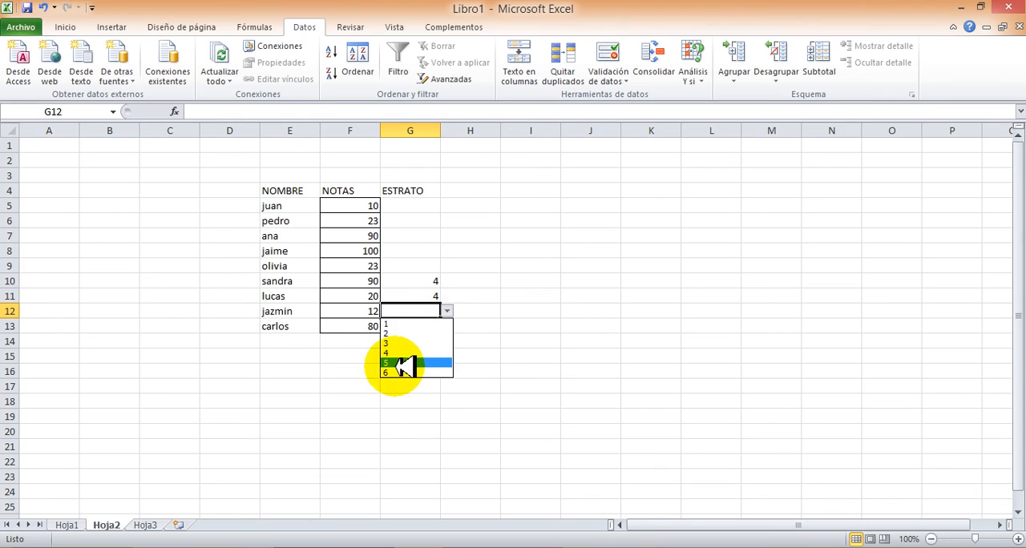
left_click(390, 369)
left_click(421, 327)
left_click(448, 327)
left_click(383, 350)
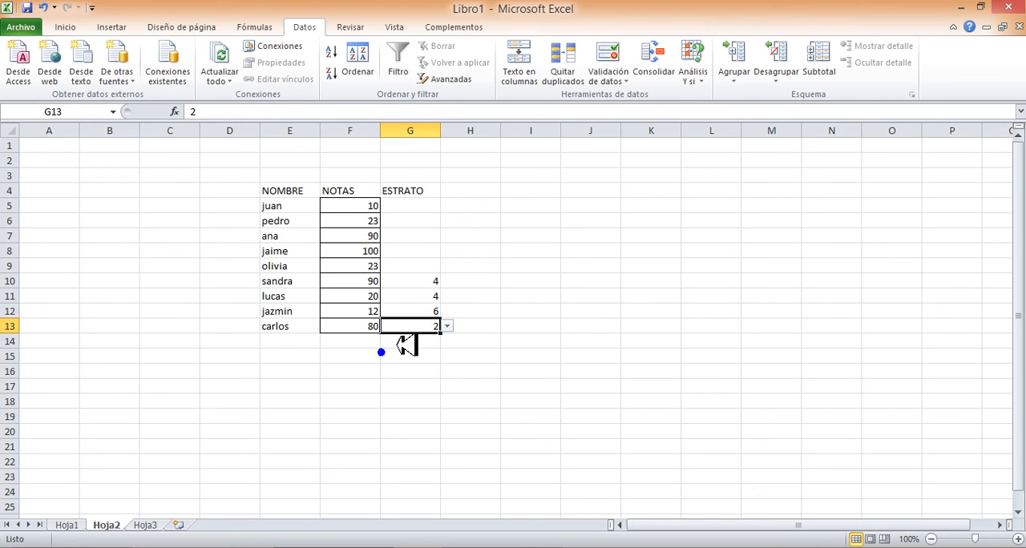
Enter the ESTRATO values 1 in G5 and 2 in G6 directly, without using the drop-down list
left_click(410, 266)
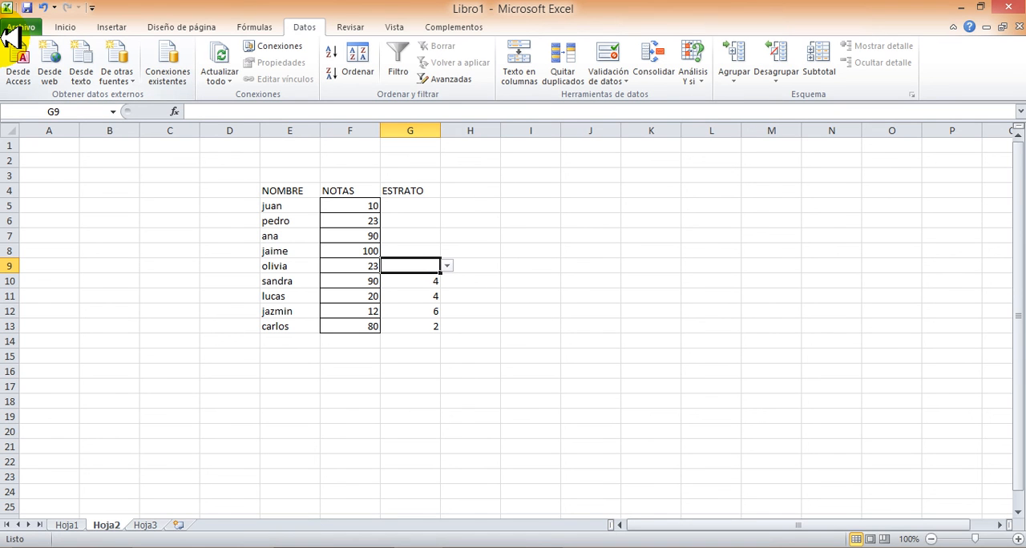
key("Up")
key("Up")
key("Up")
key("Up")
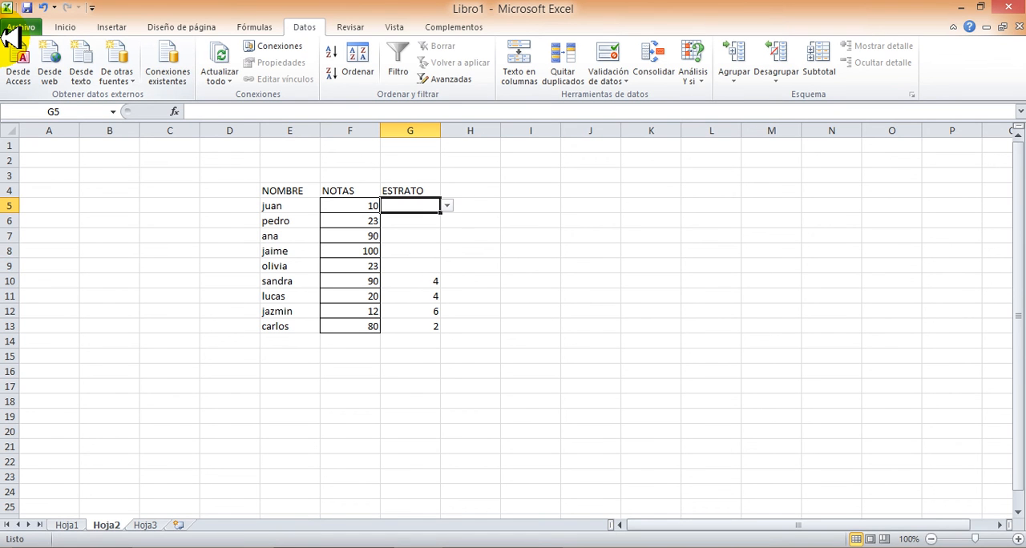
type("1")
key("Return")
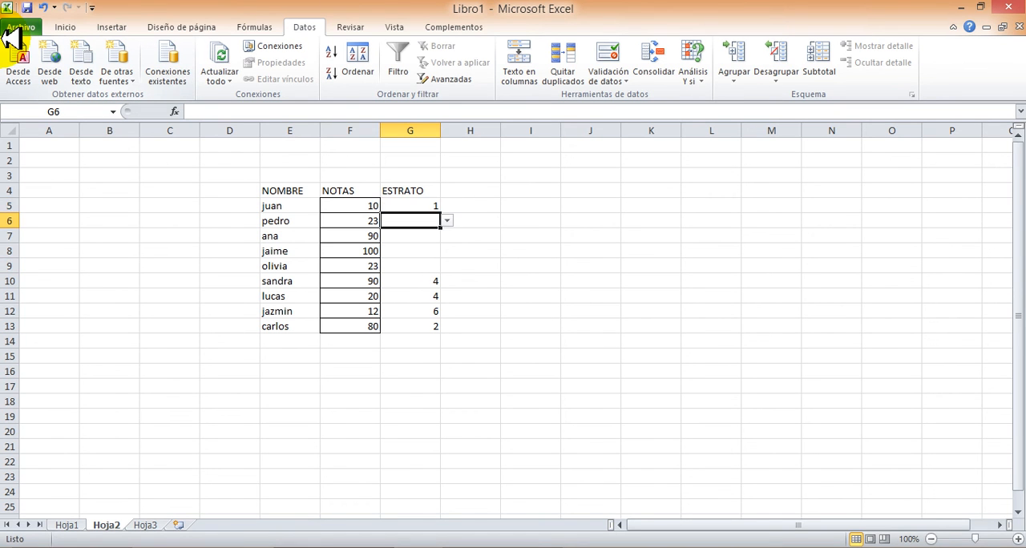
type("2")
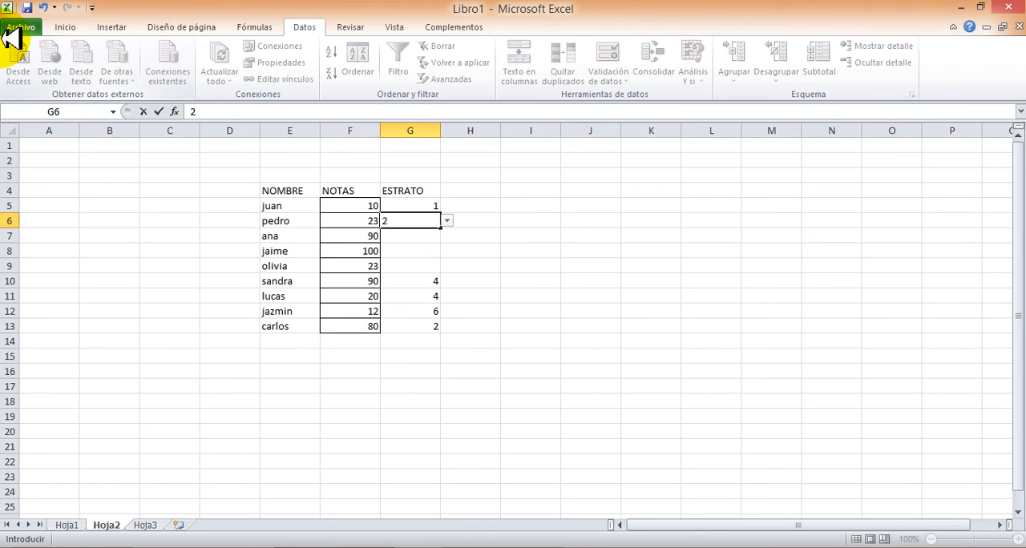
key("Return")
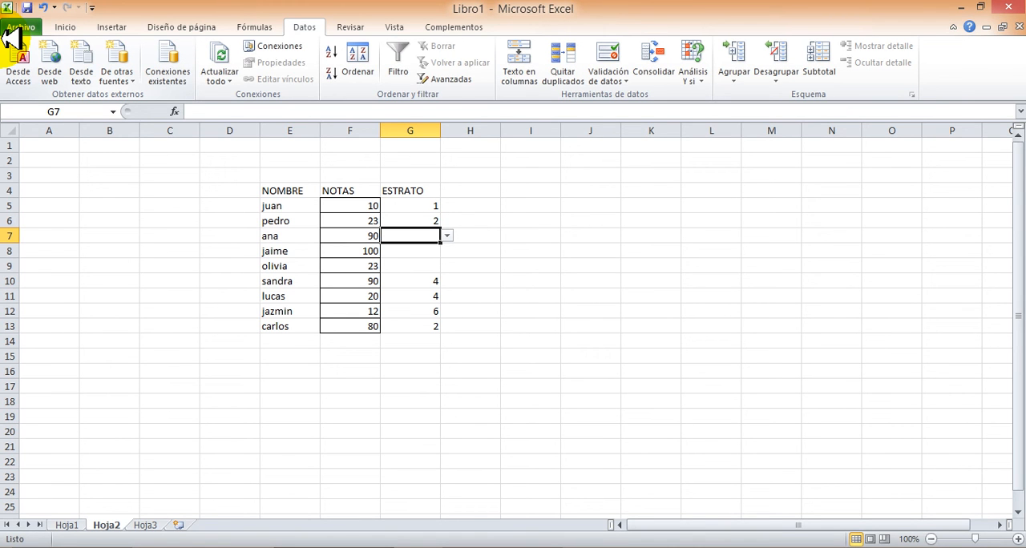
Test the list validation by trying to enter 7 in G7, and cancel the entry
type("7")
key("Return")
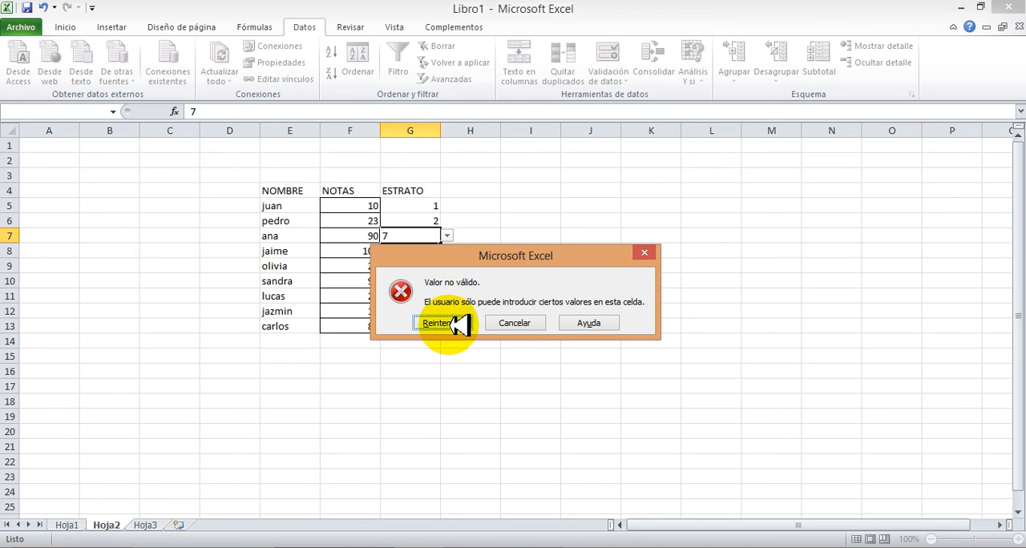
left_click(520, 323)
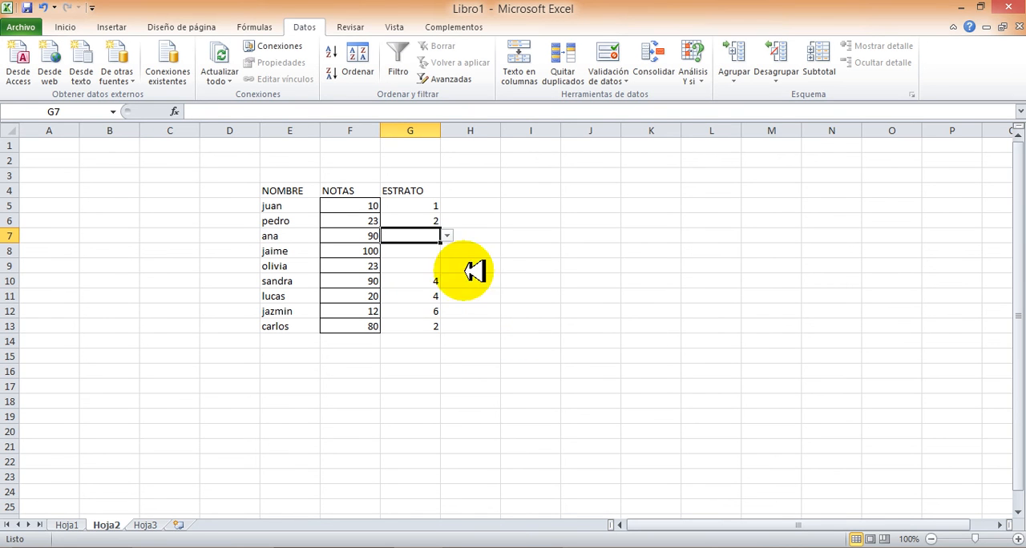